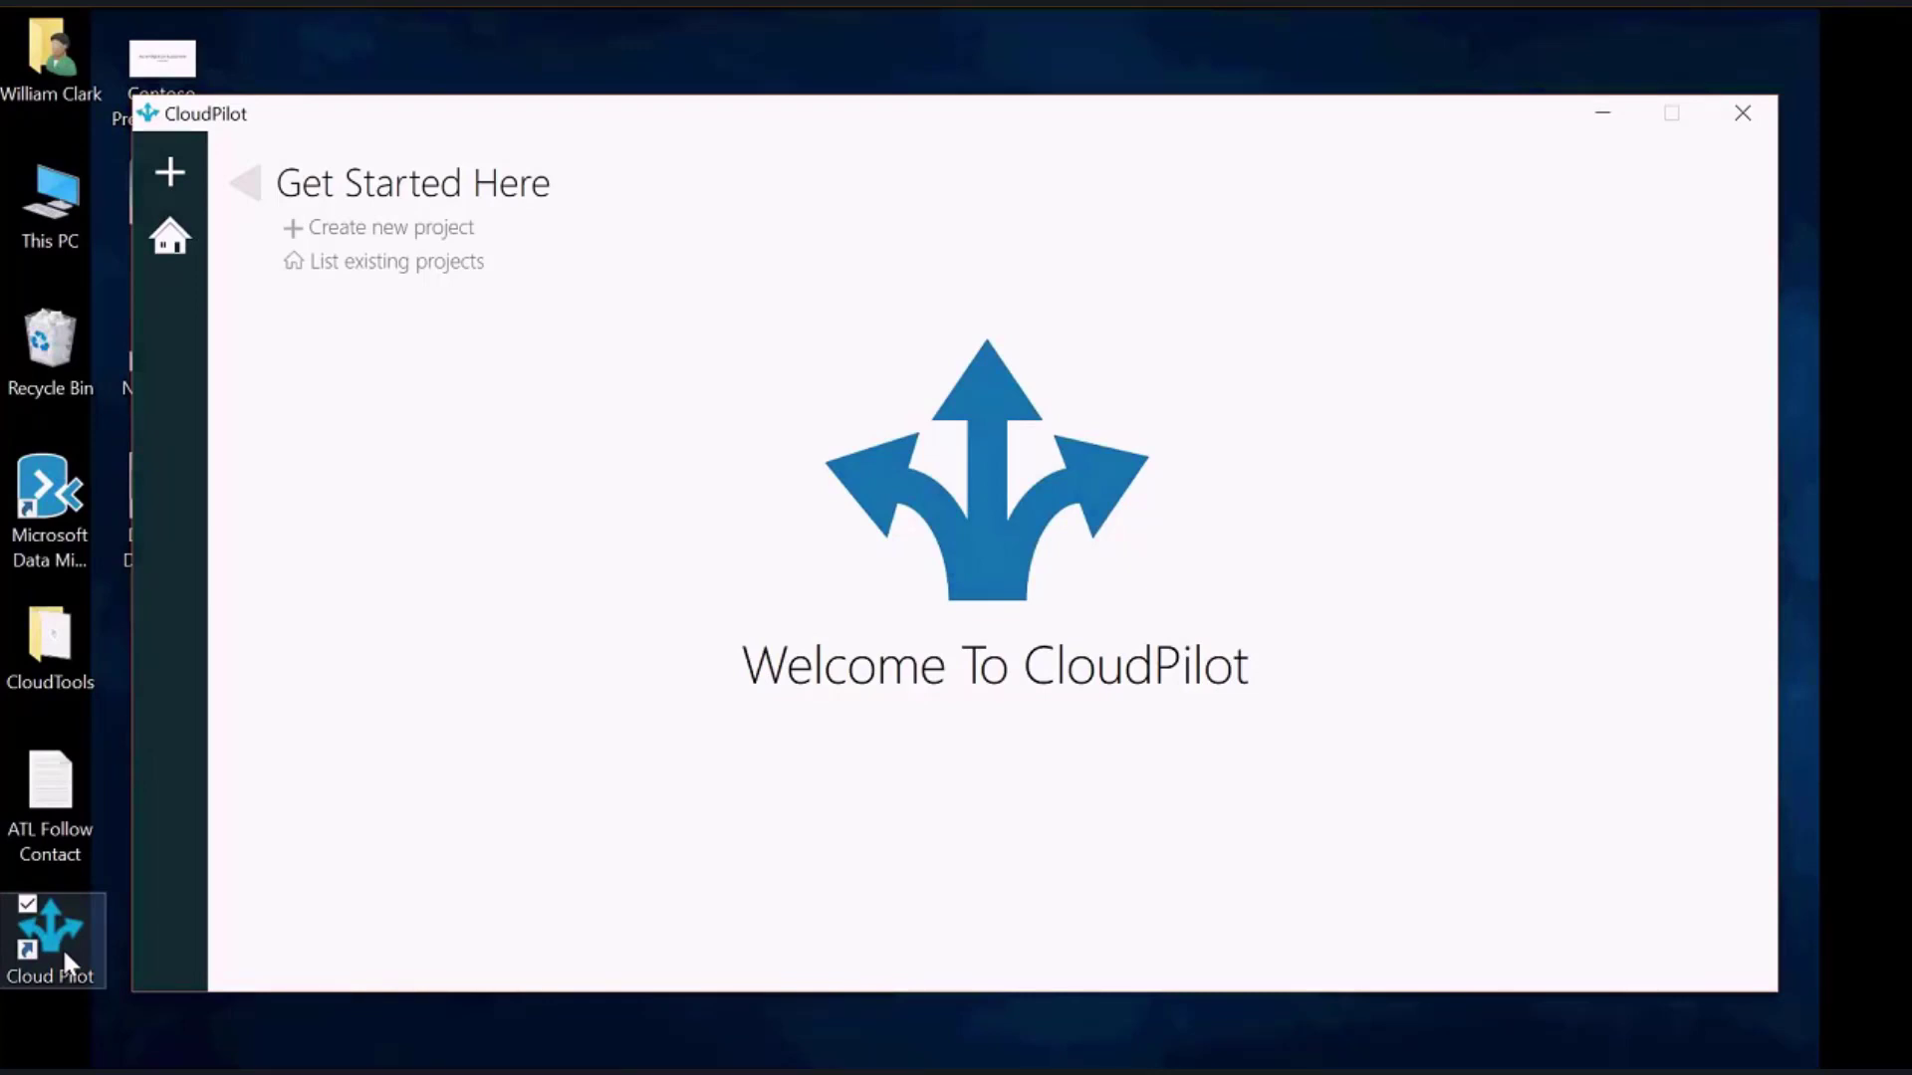
Open the OurDemoProj1 project from the project list and refresh its application status
left_click(160, 240)
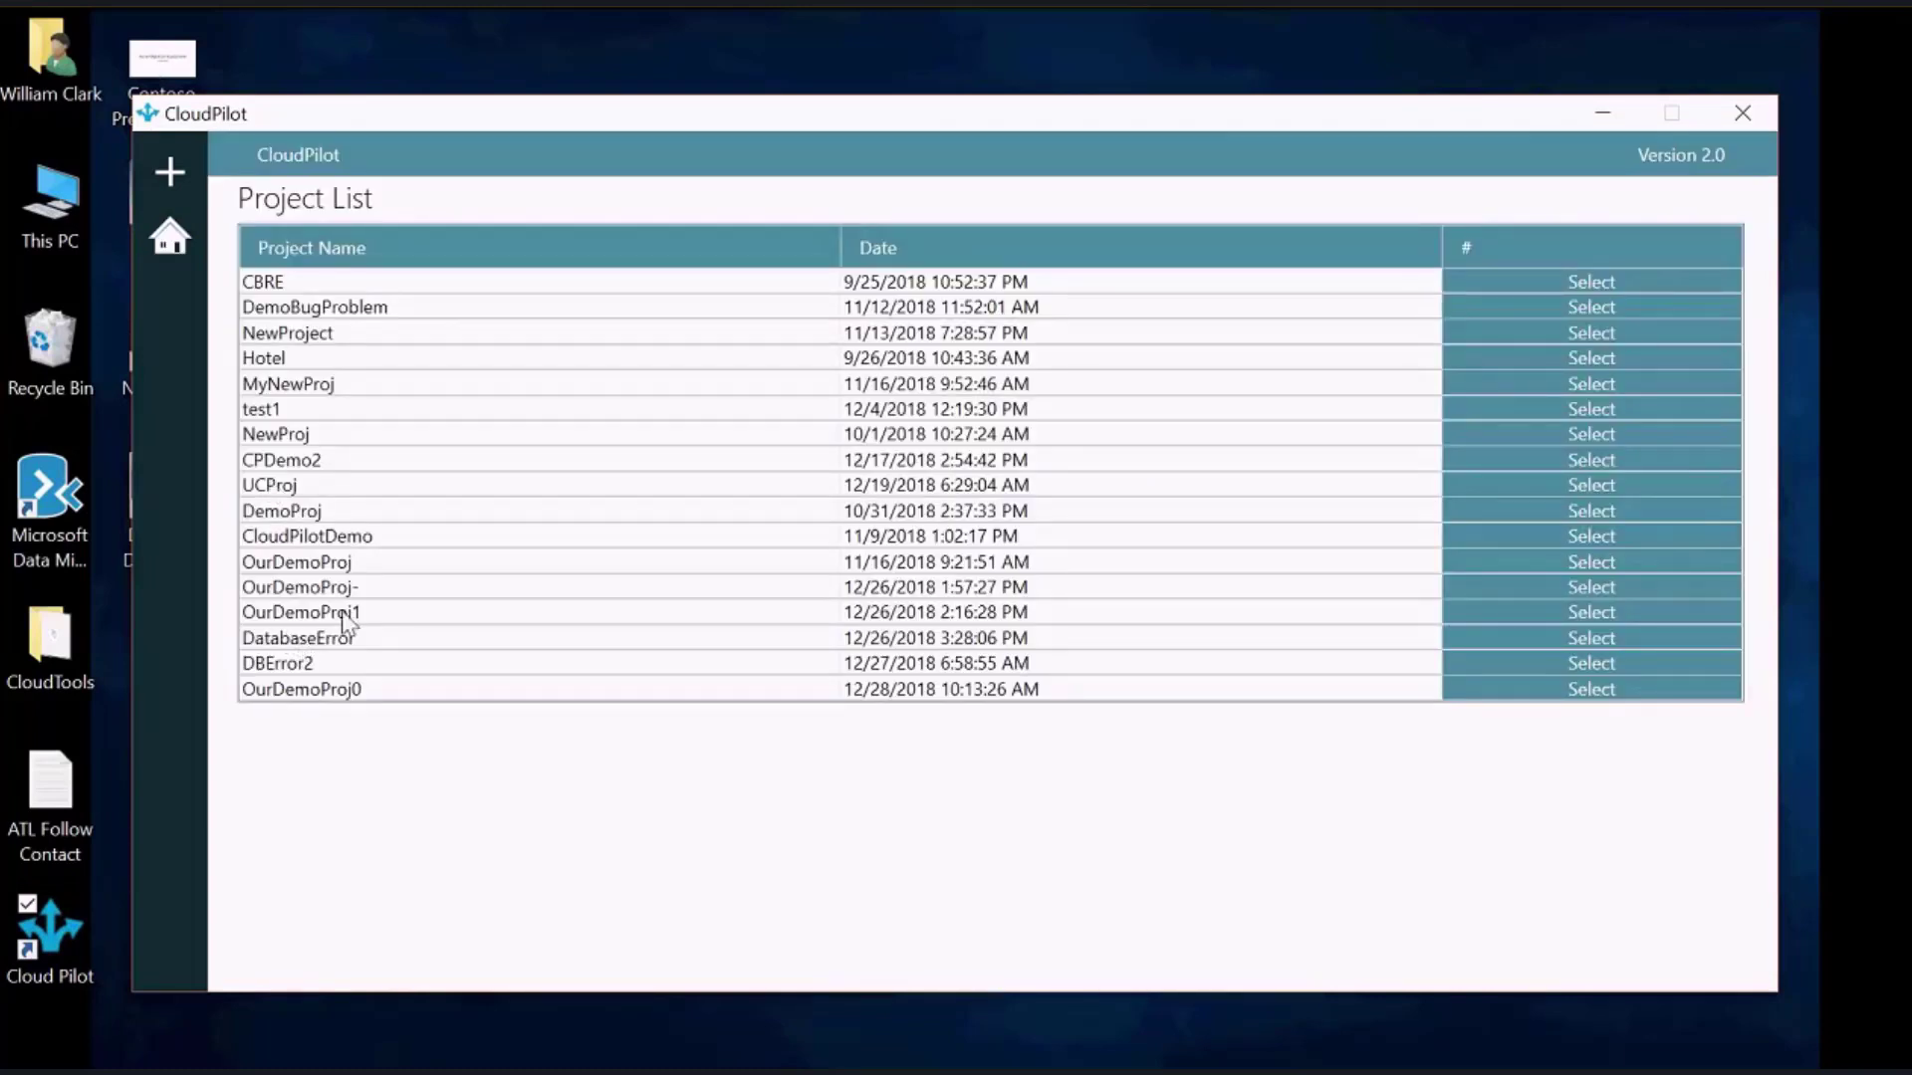
left_click(1590, 612)
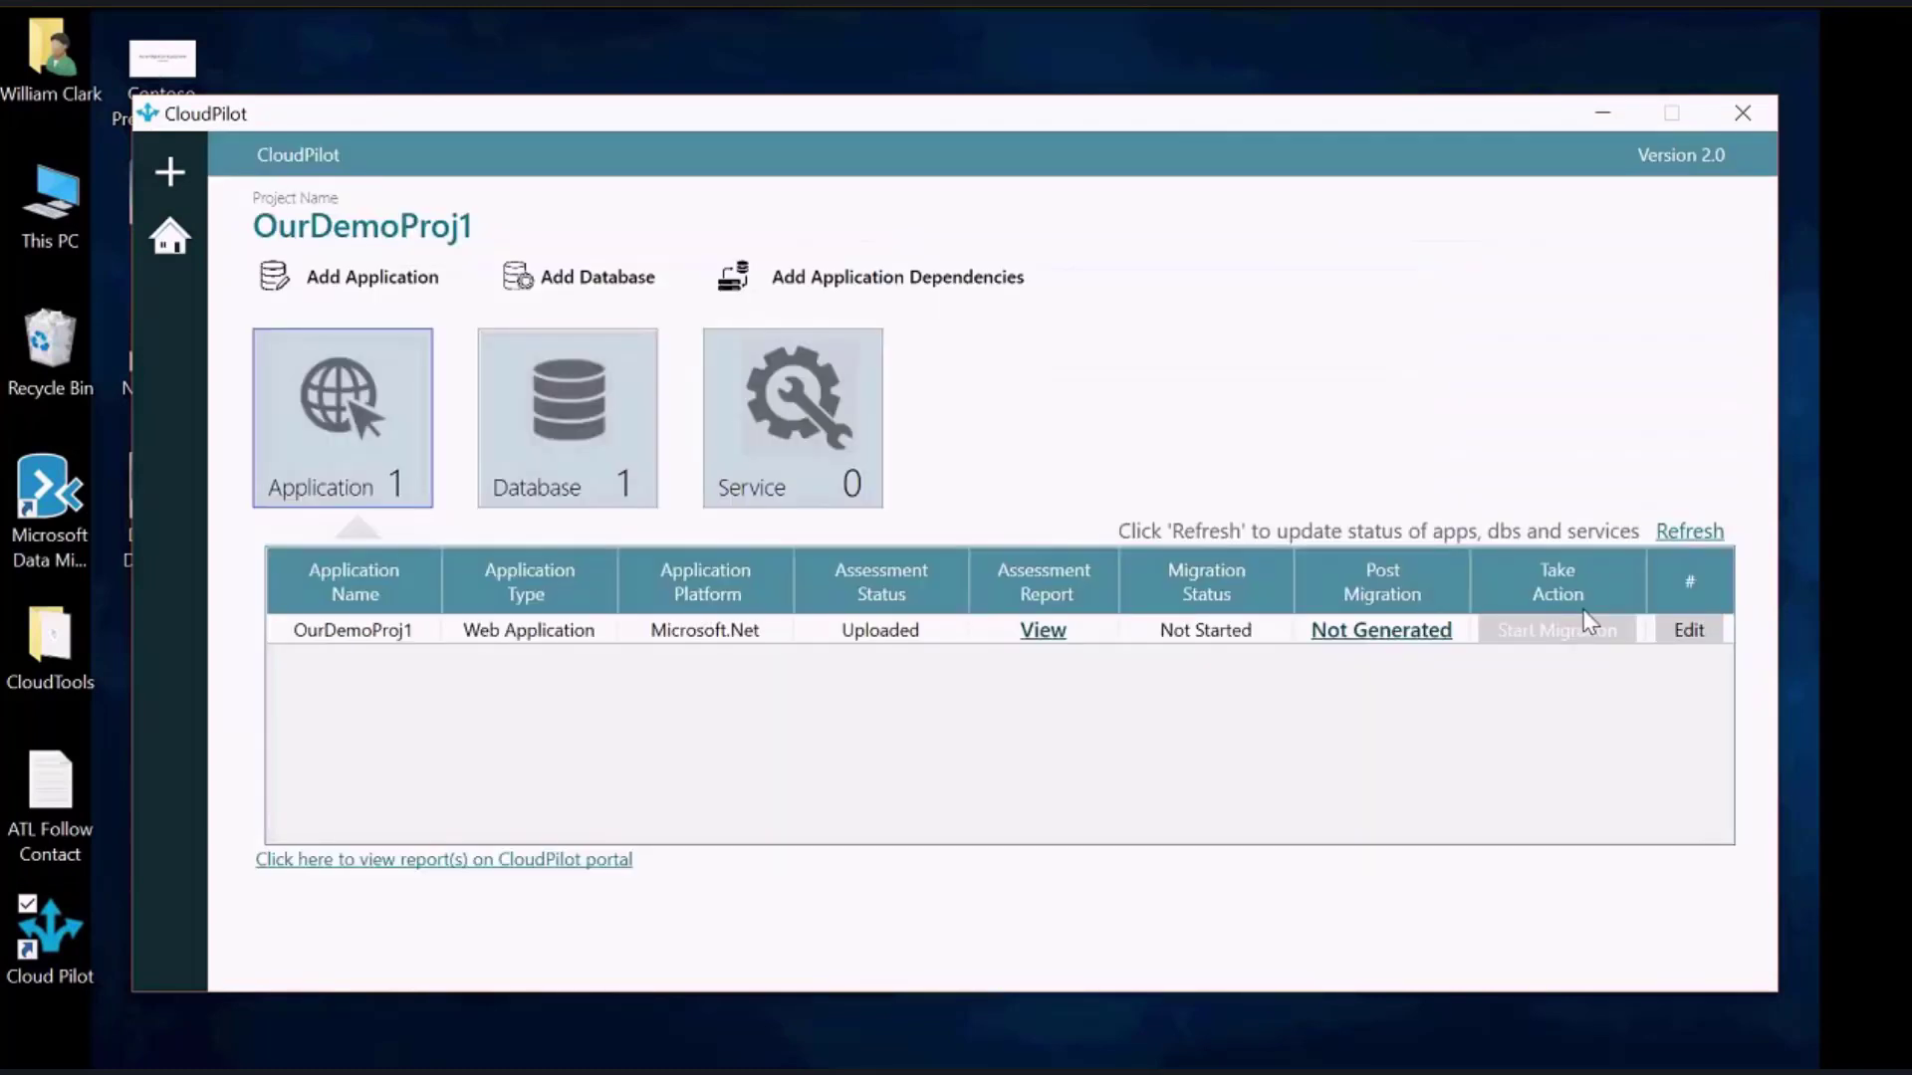
left_click(1702, 534)
Sign in with the Microsoft account e-mail and password
left_click(555, 534)
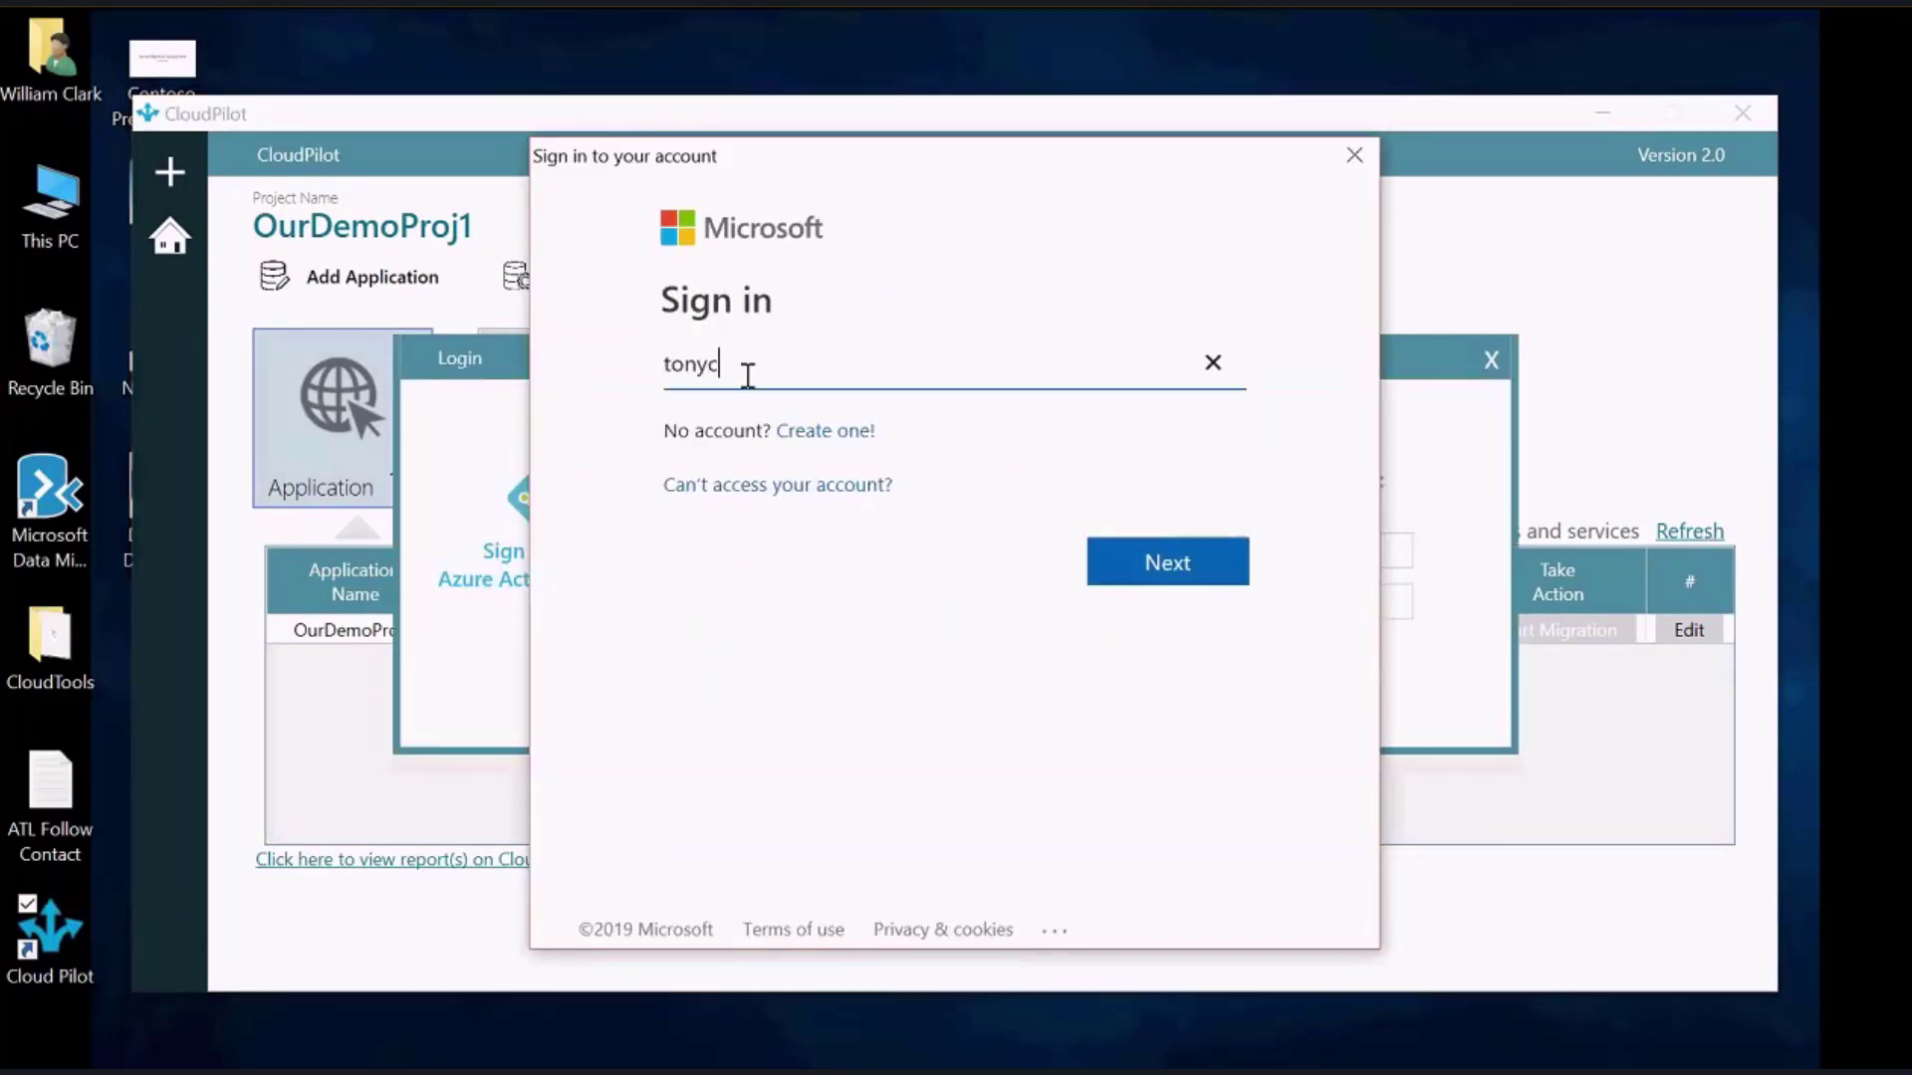
left_click(1167, 563)
type("*")
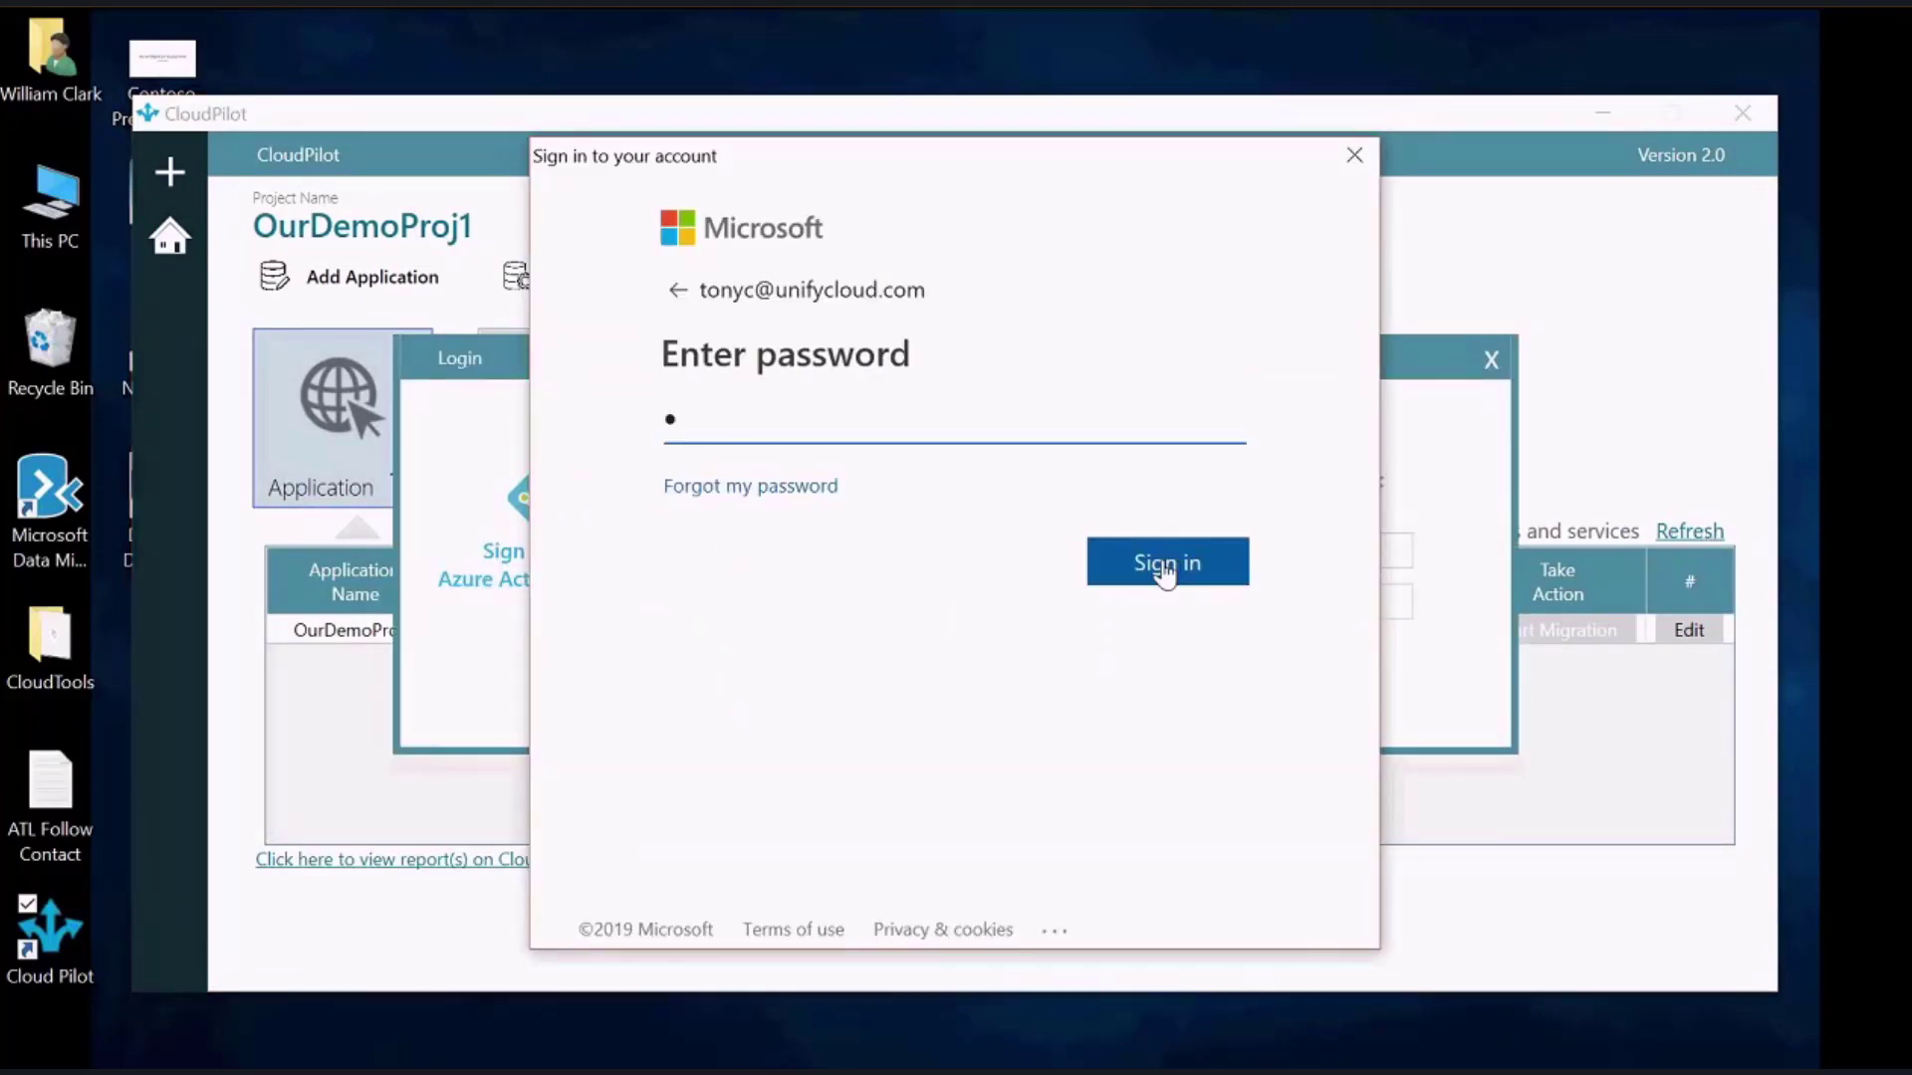
type("*********")
left_click(1165, 573)
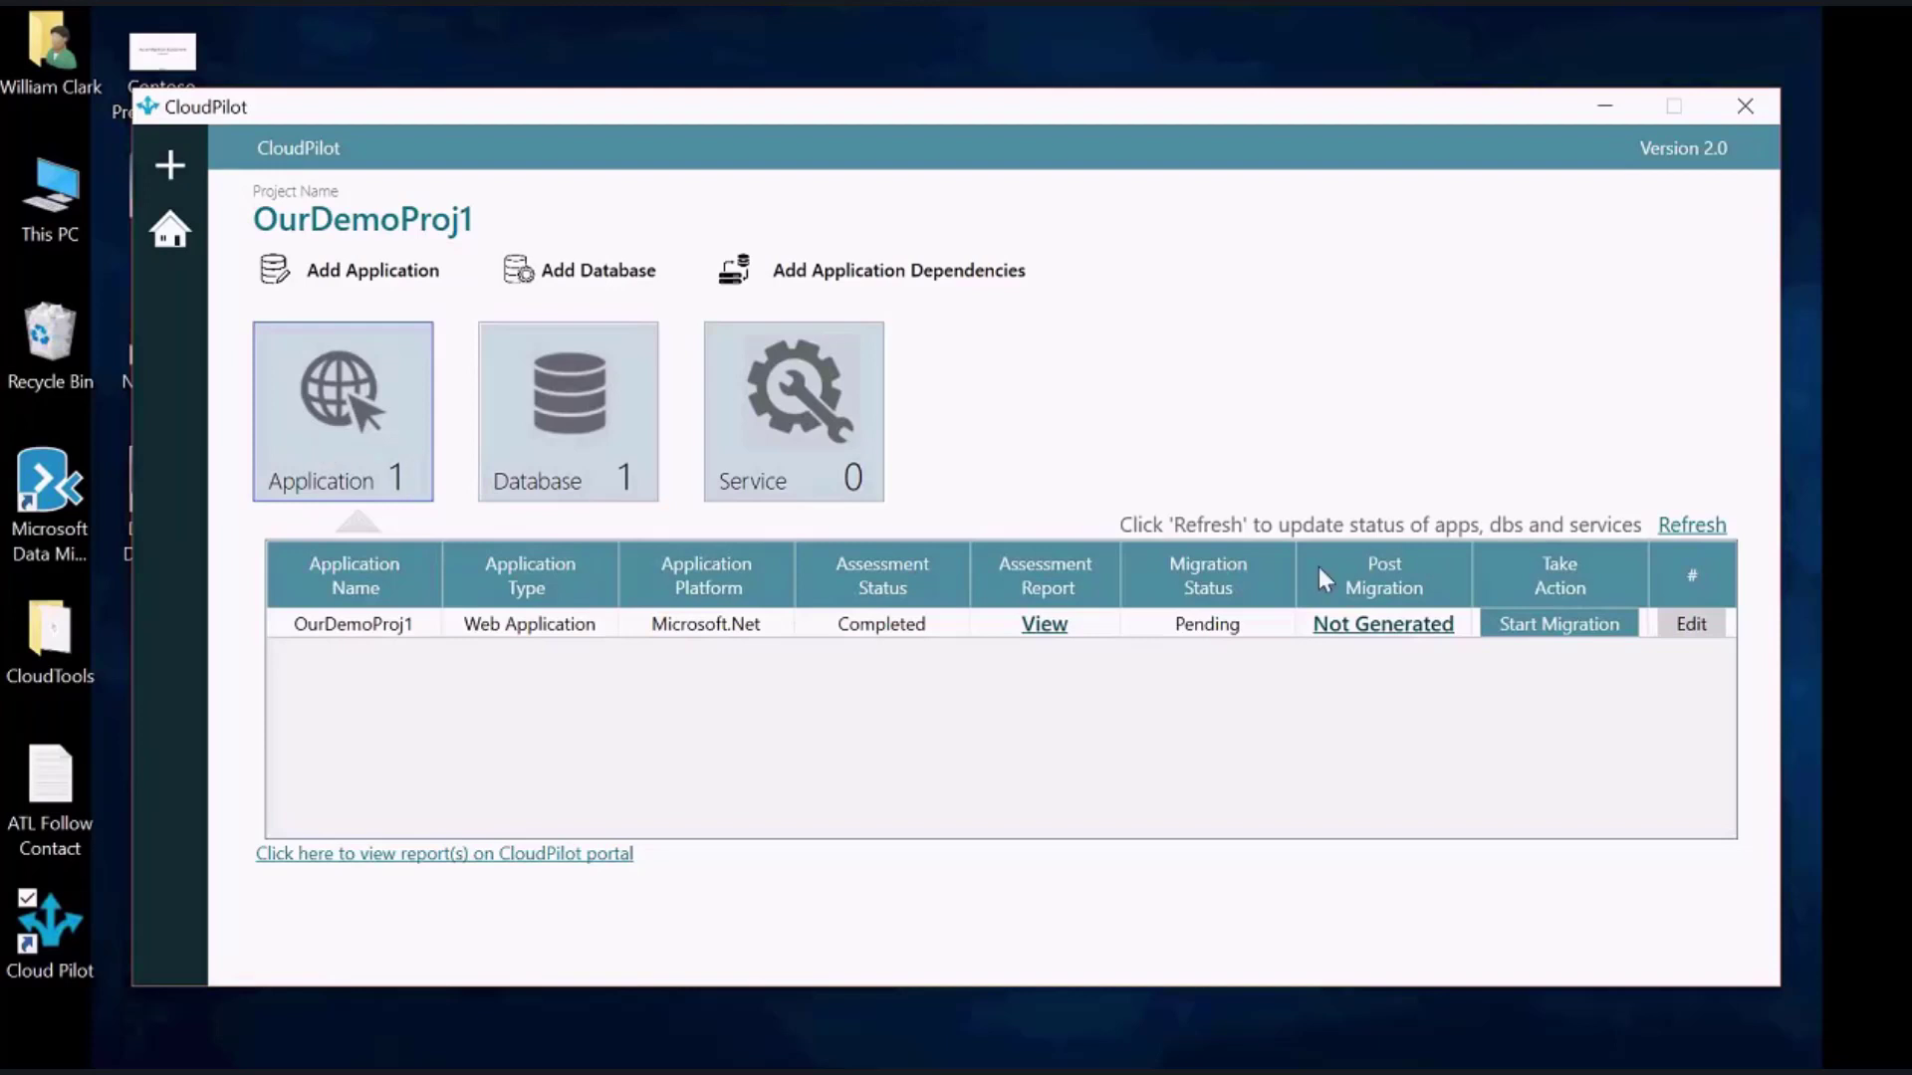
Start the OurDemoProj1 migration and continue with Azure App Service (Recommended) as the target
left_click(1546, 626)
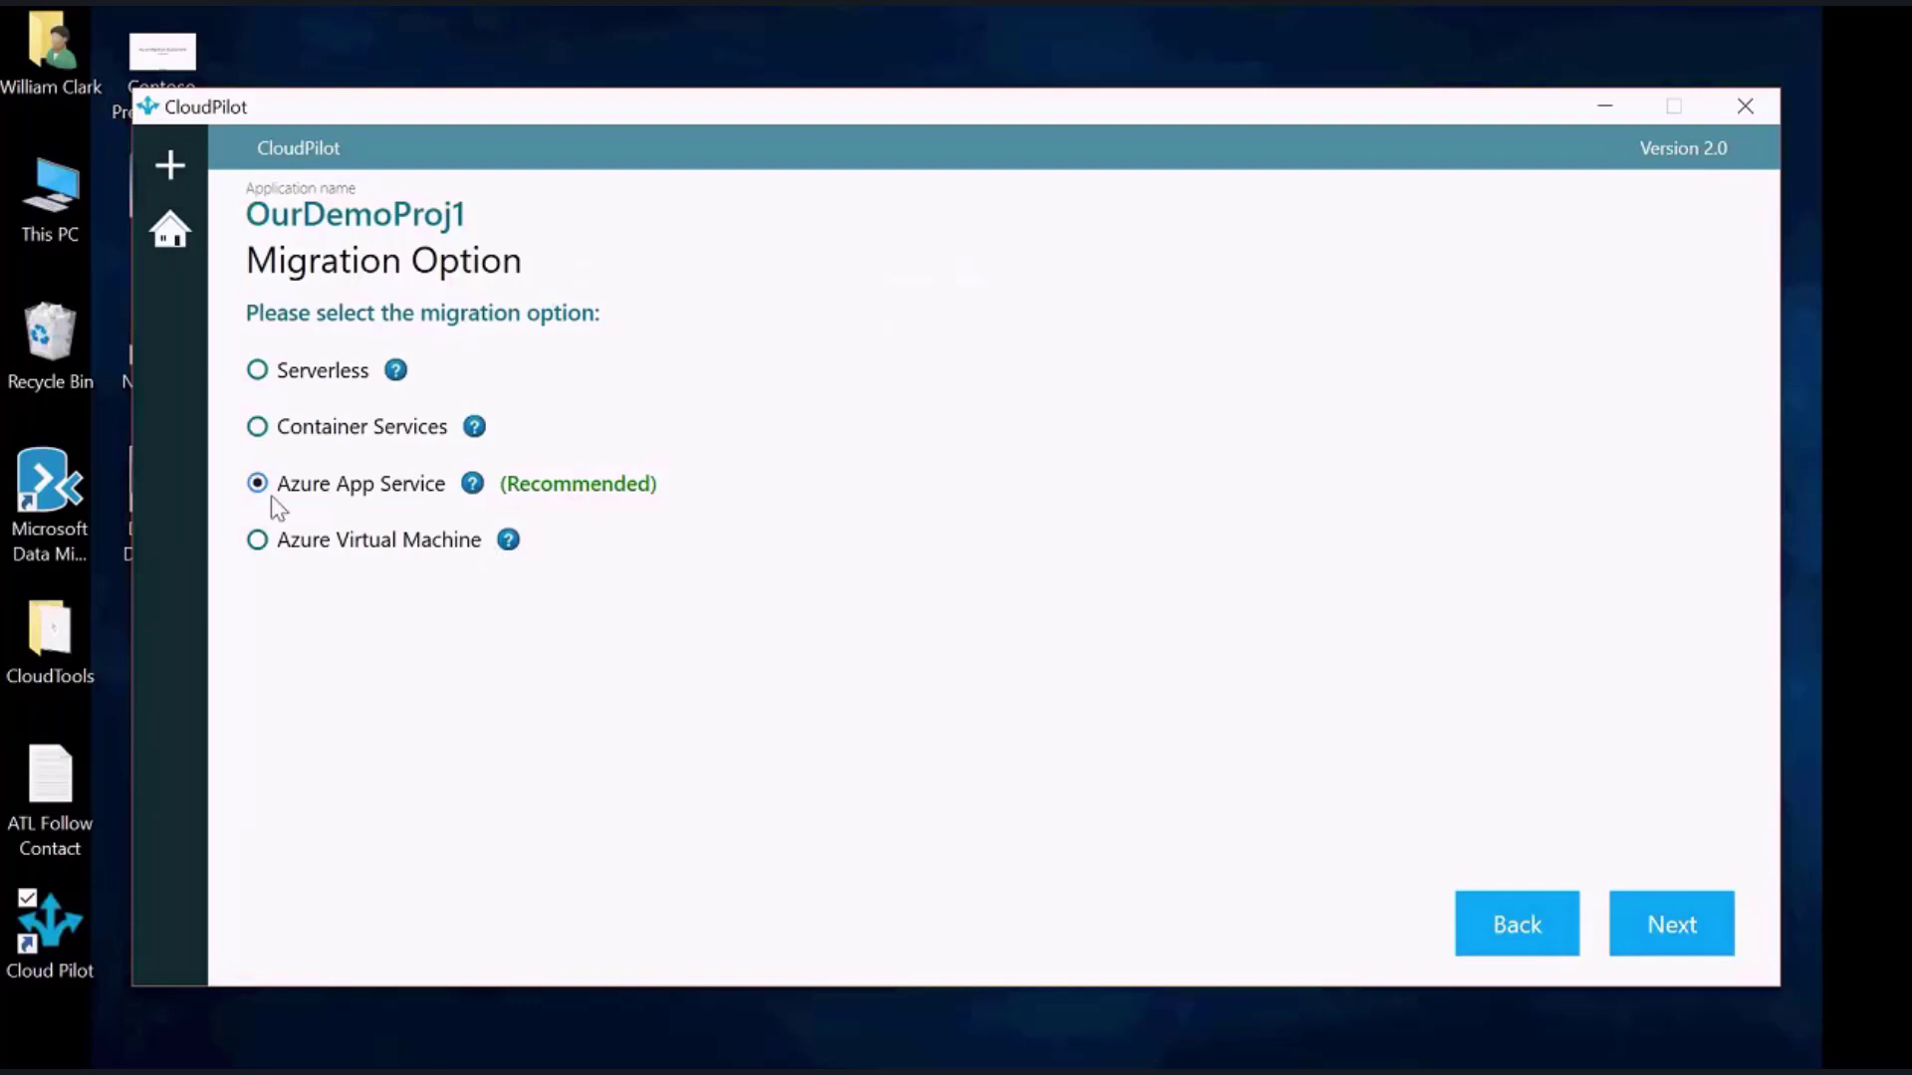
left_click(1683, 932)
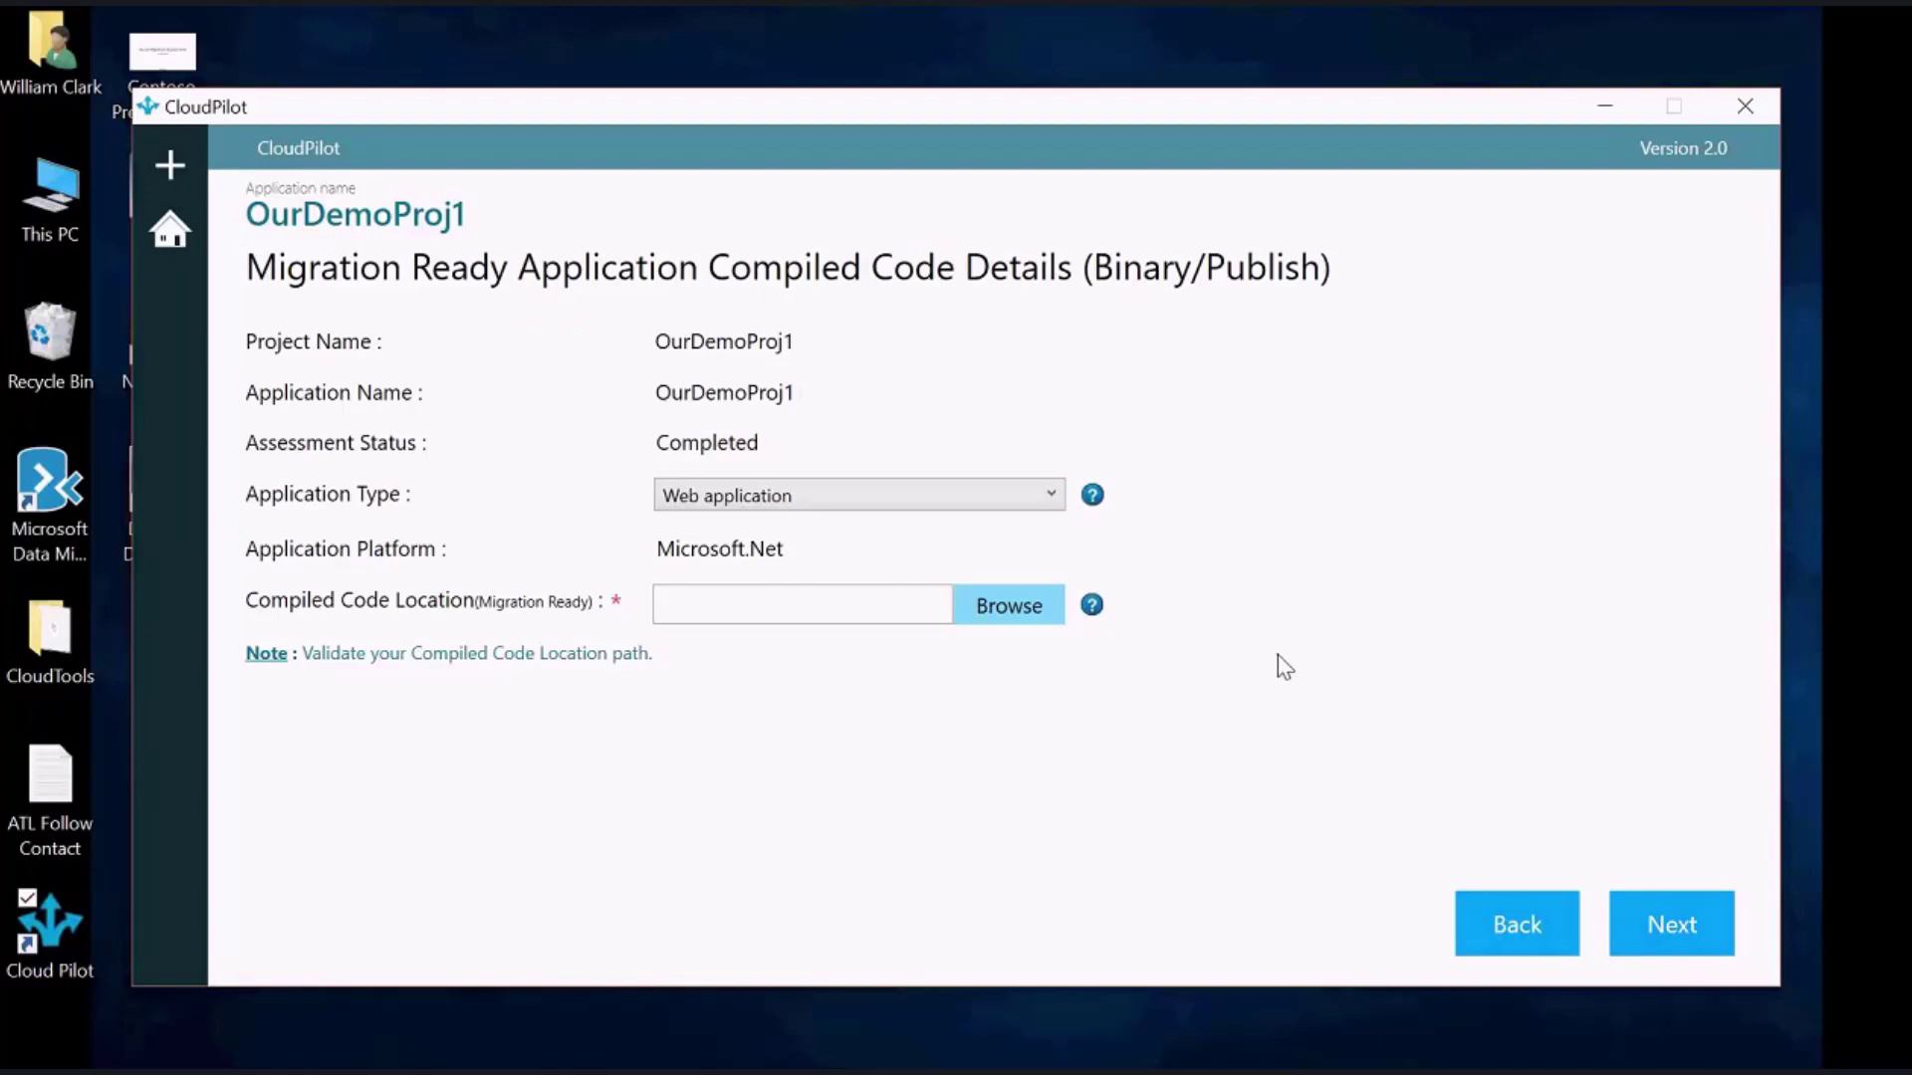
Keep Web application as the application type and browse This PC for the compiled code
left_click(1054, 494)
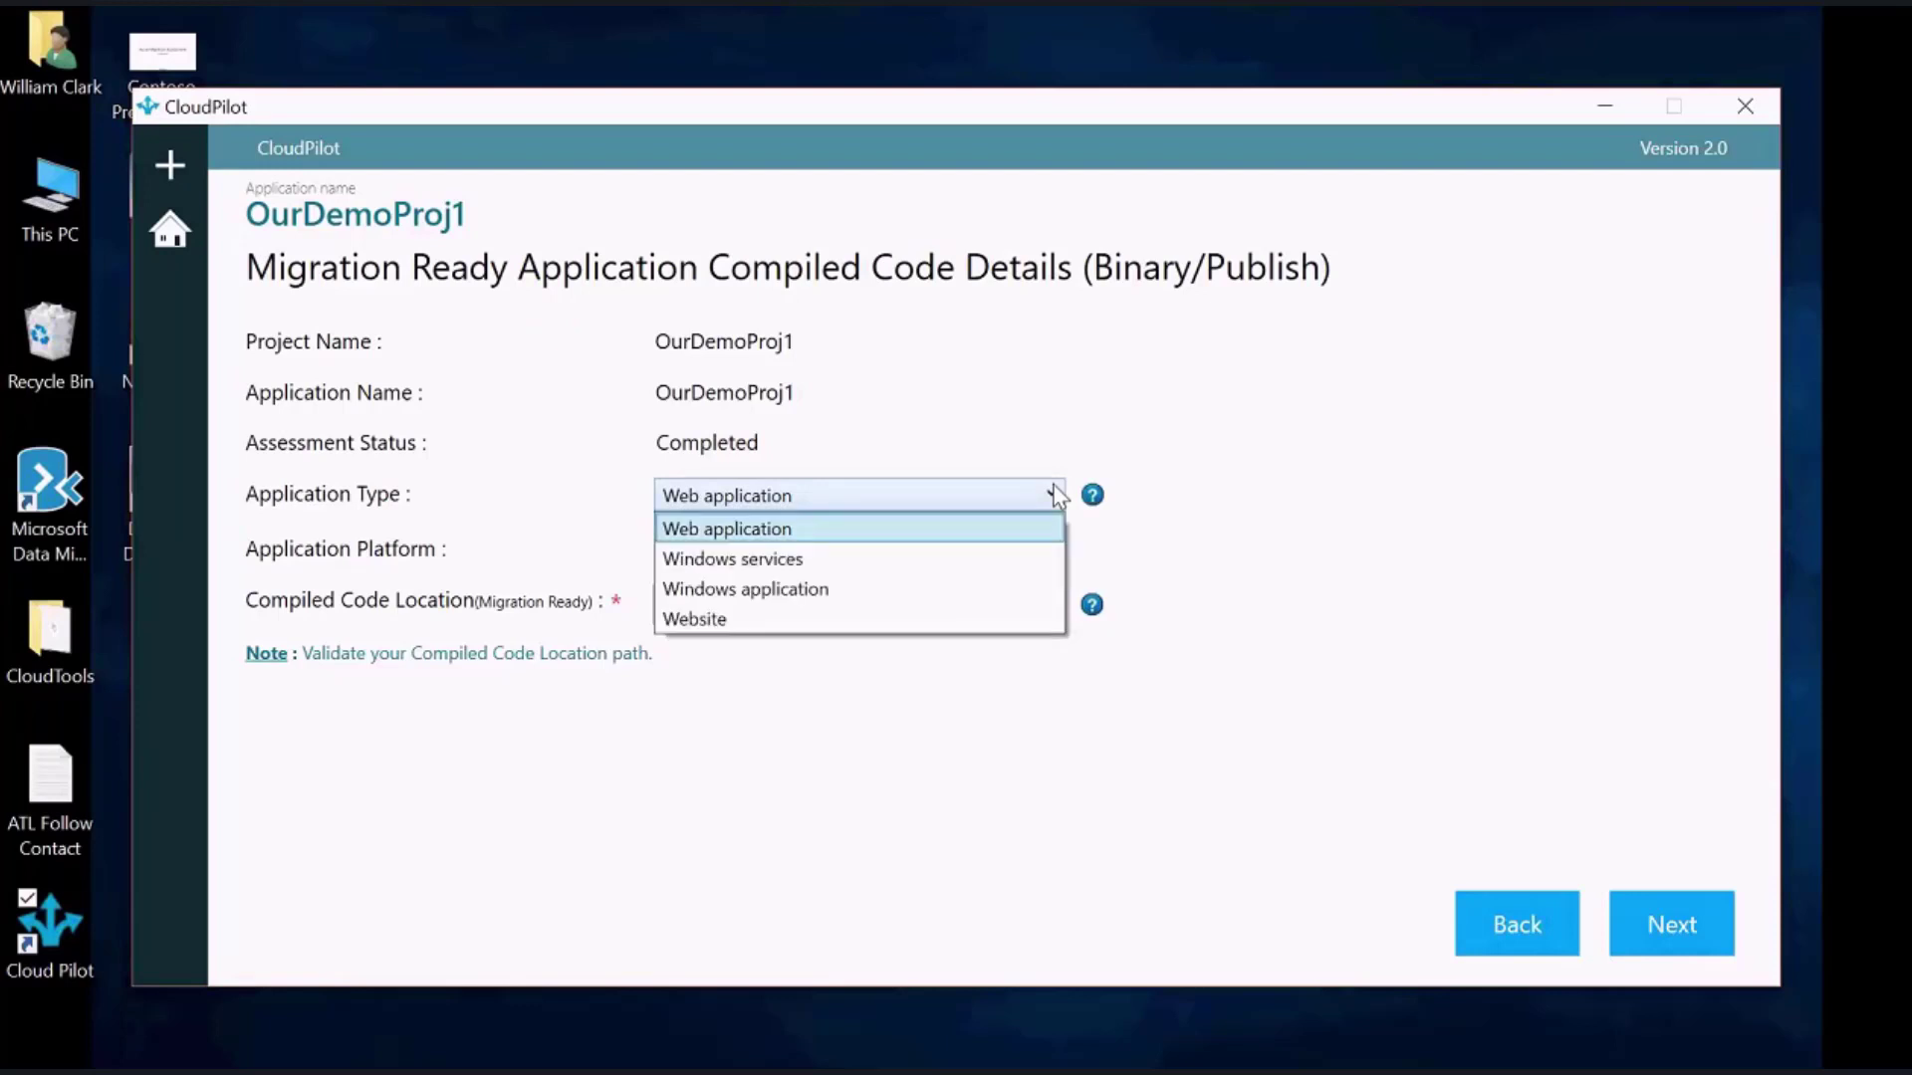
left_click(863, 528)
left_click(1016, 610)
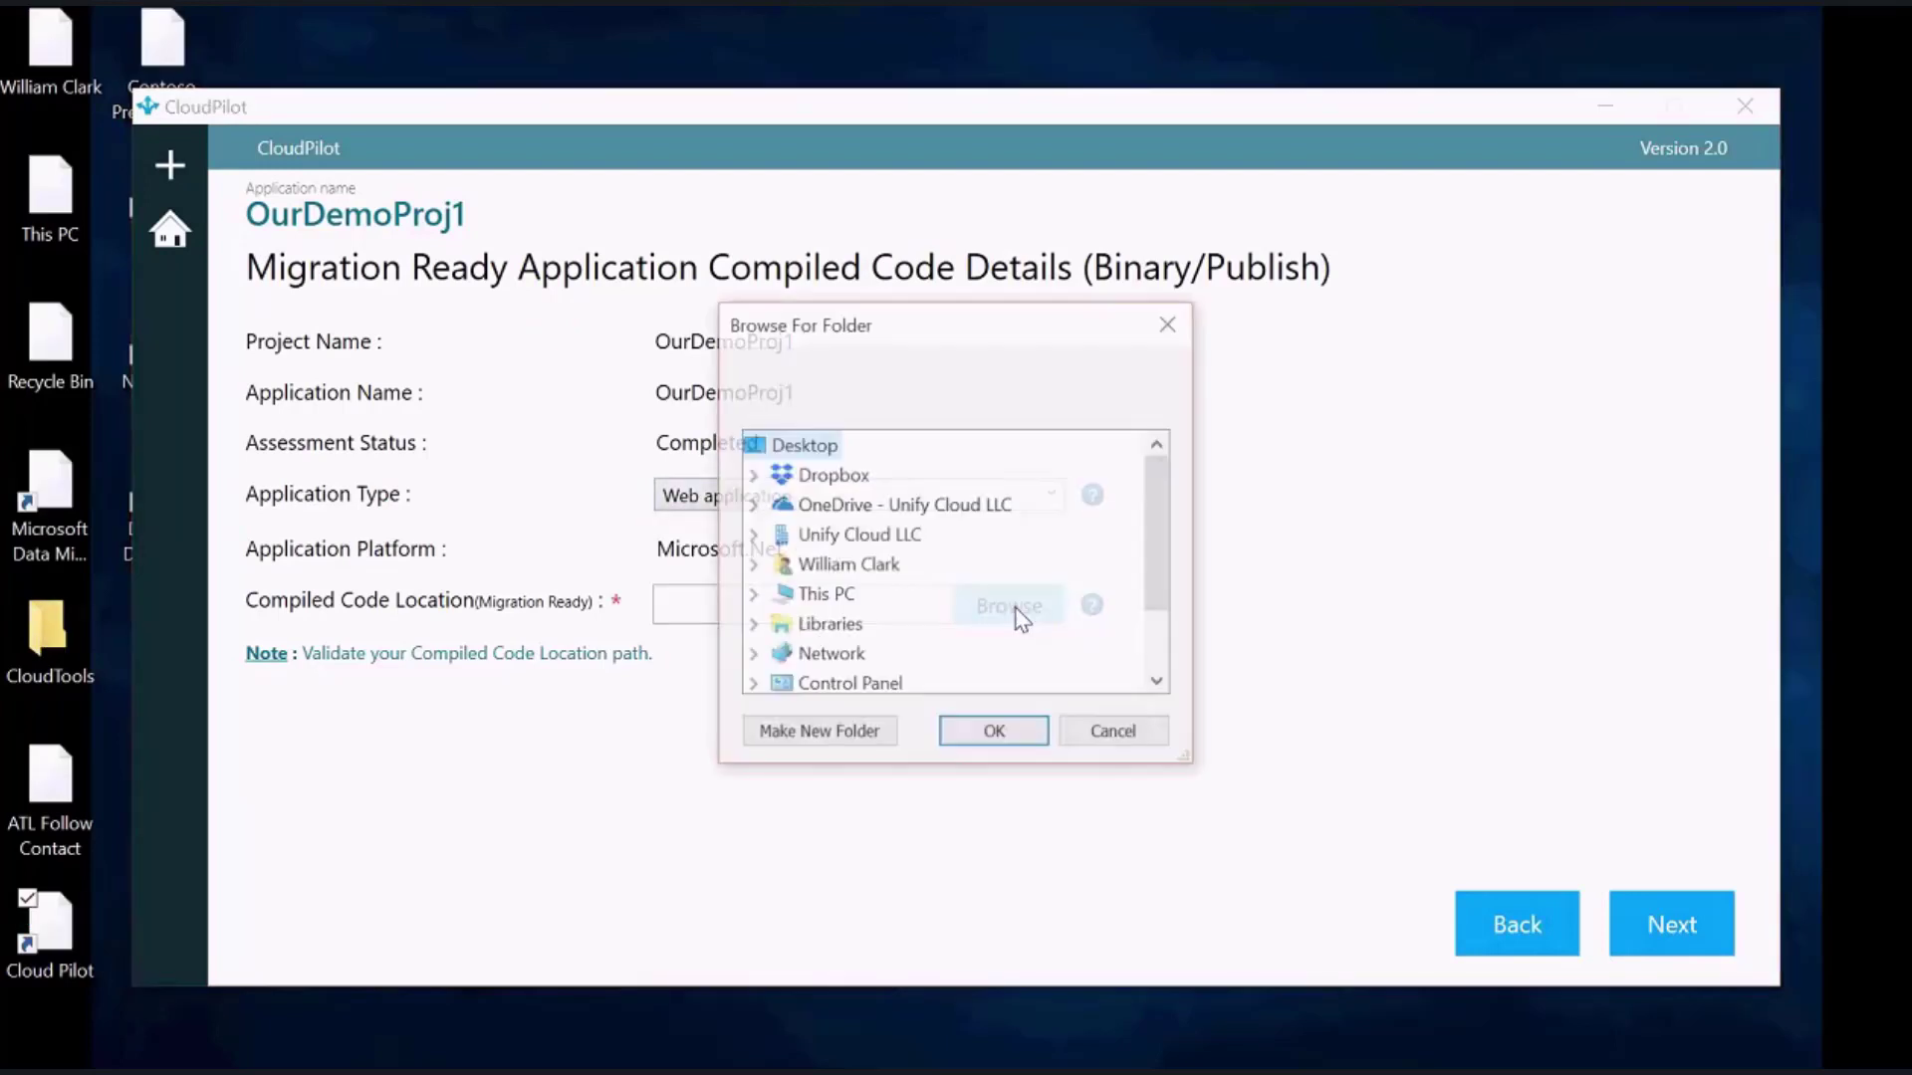
left_click(754, 593)
left_click_drag(1161, 540, 1155, 556)
Choose Documents > MTCEvent > DotNet > SmartHotelAppPublish as the code location and confirm proceeding
left_click(780, 445)
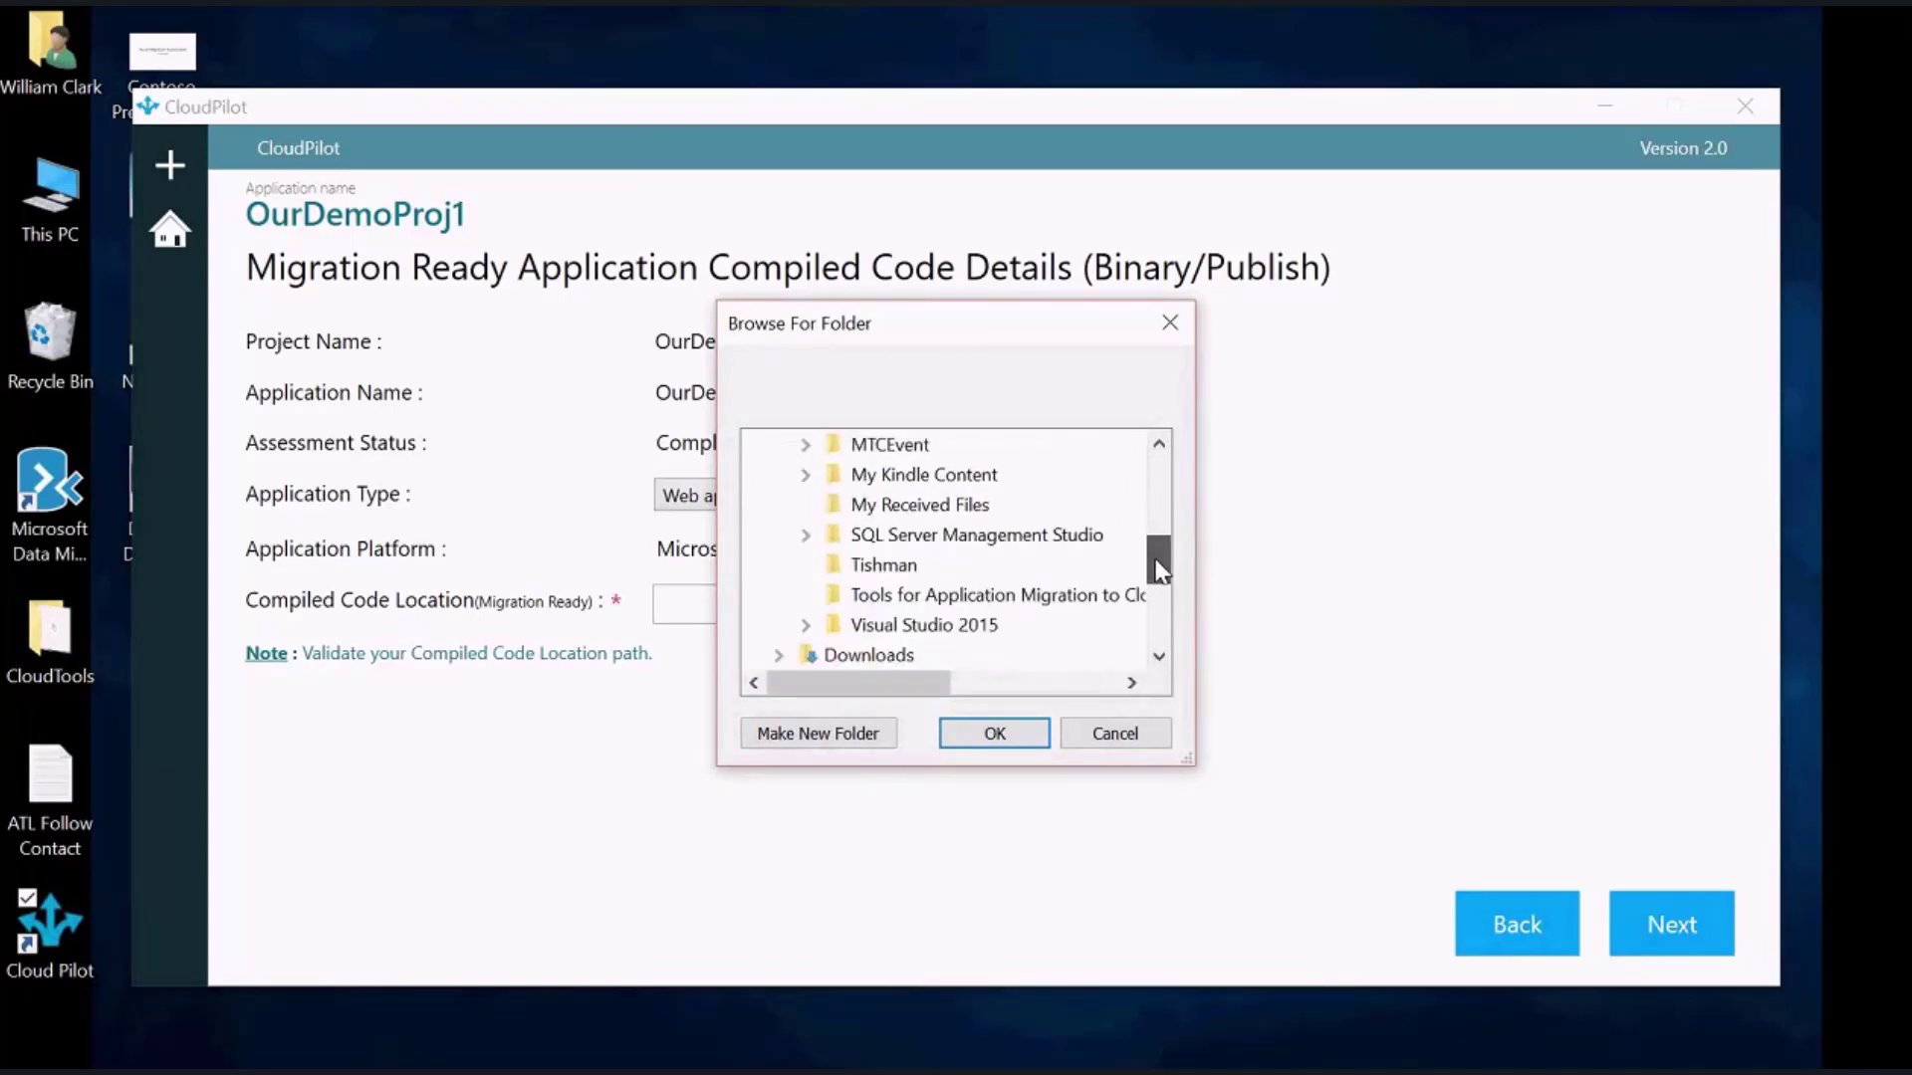
left_click(808, 441)
double_click(901, 505)
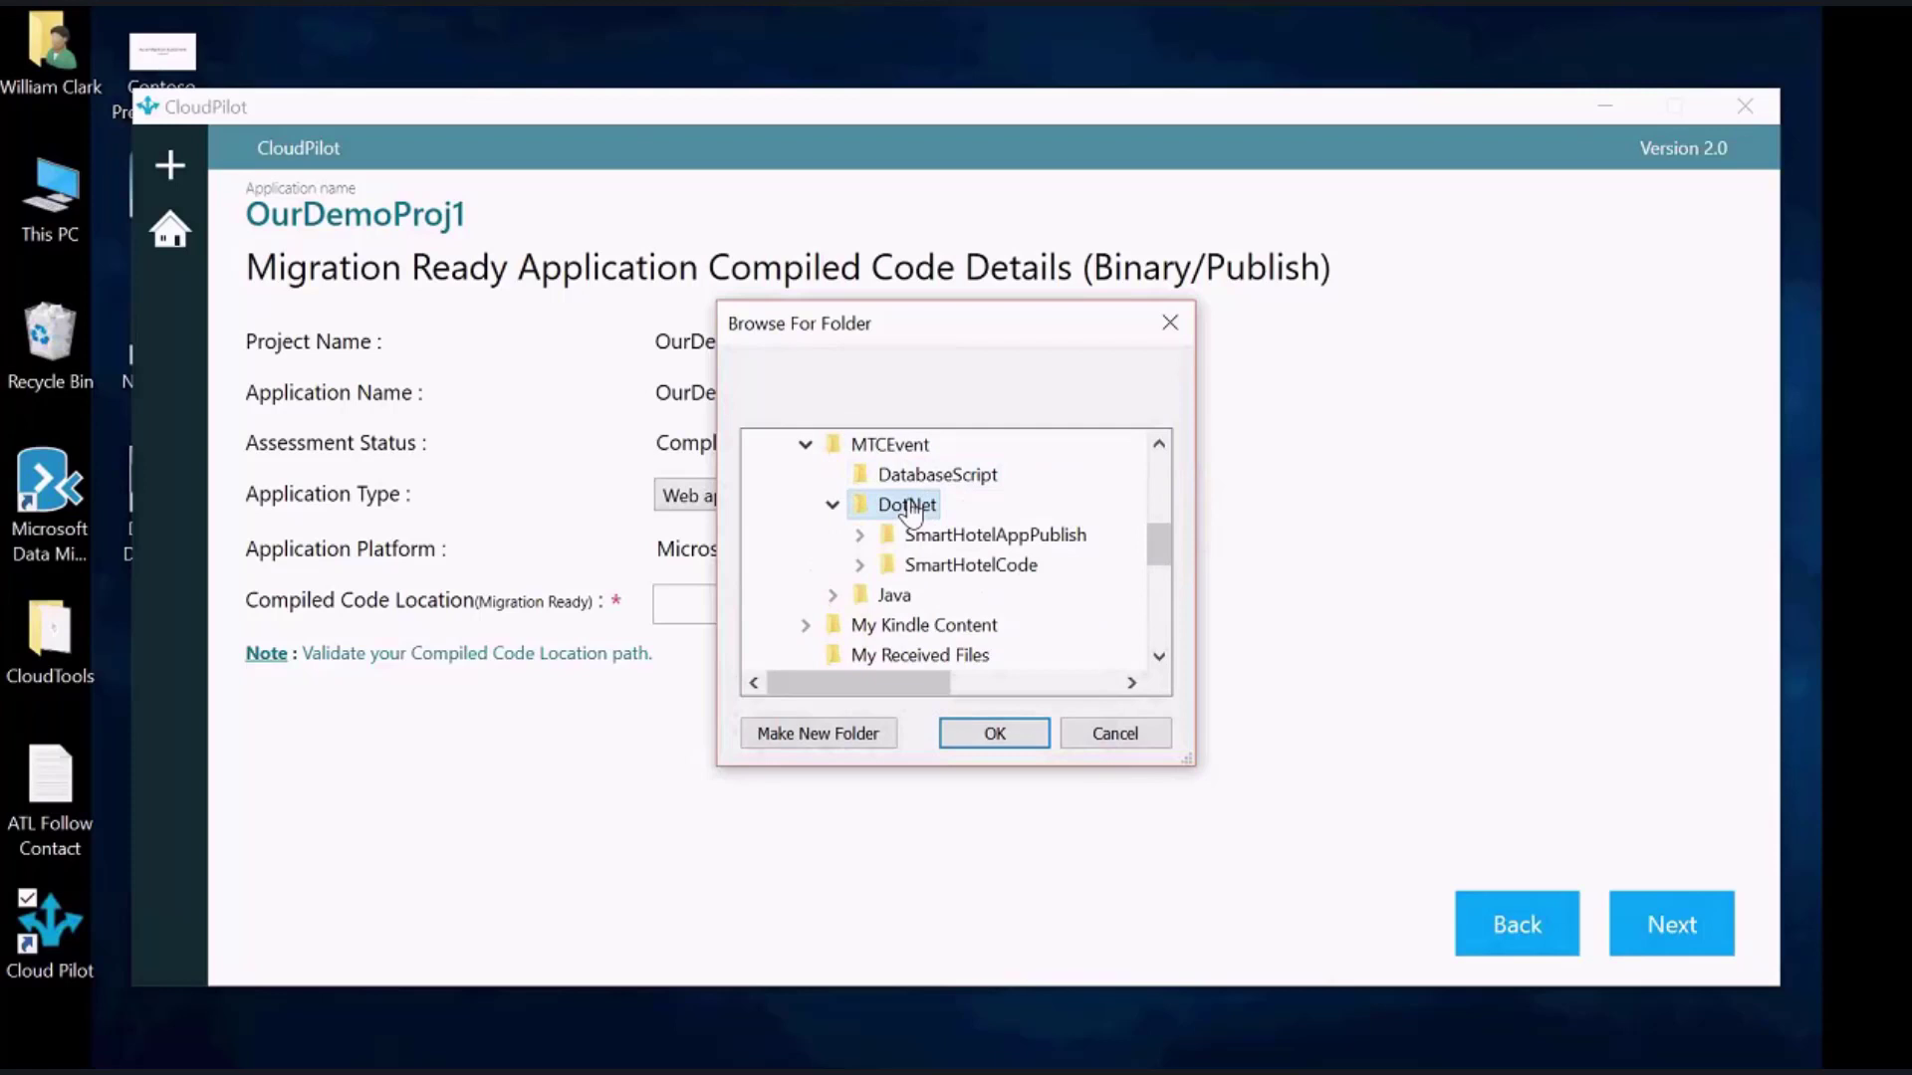
double_click(970, 534)
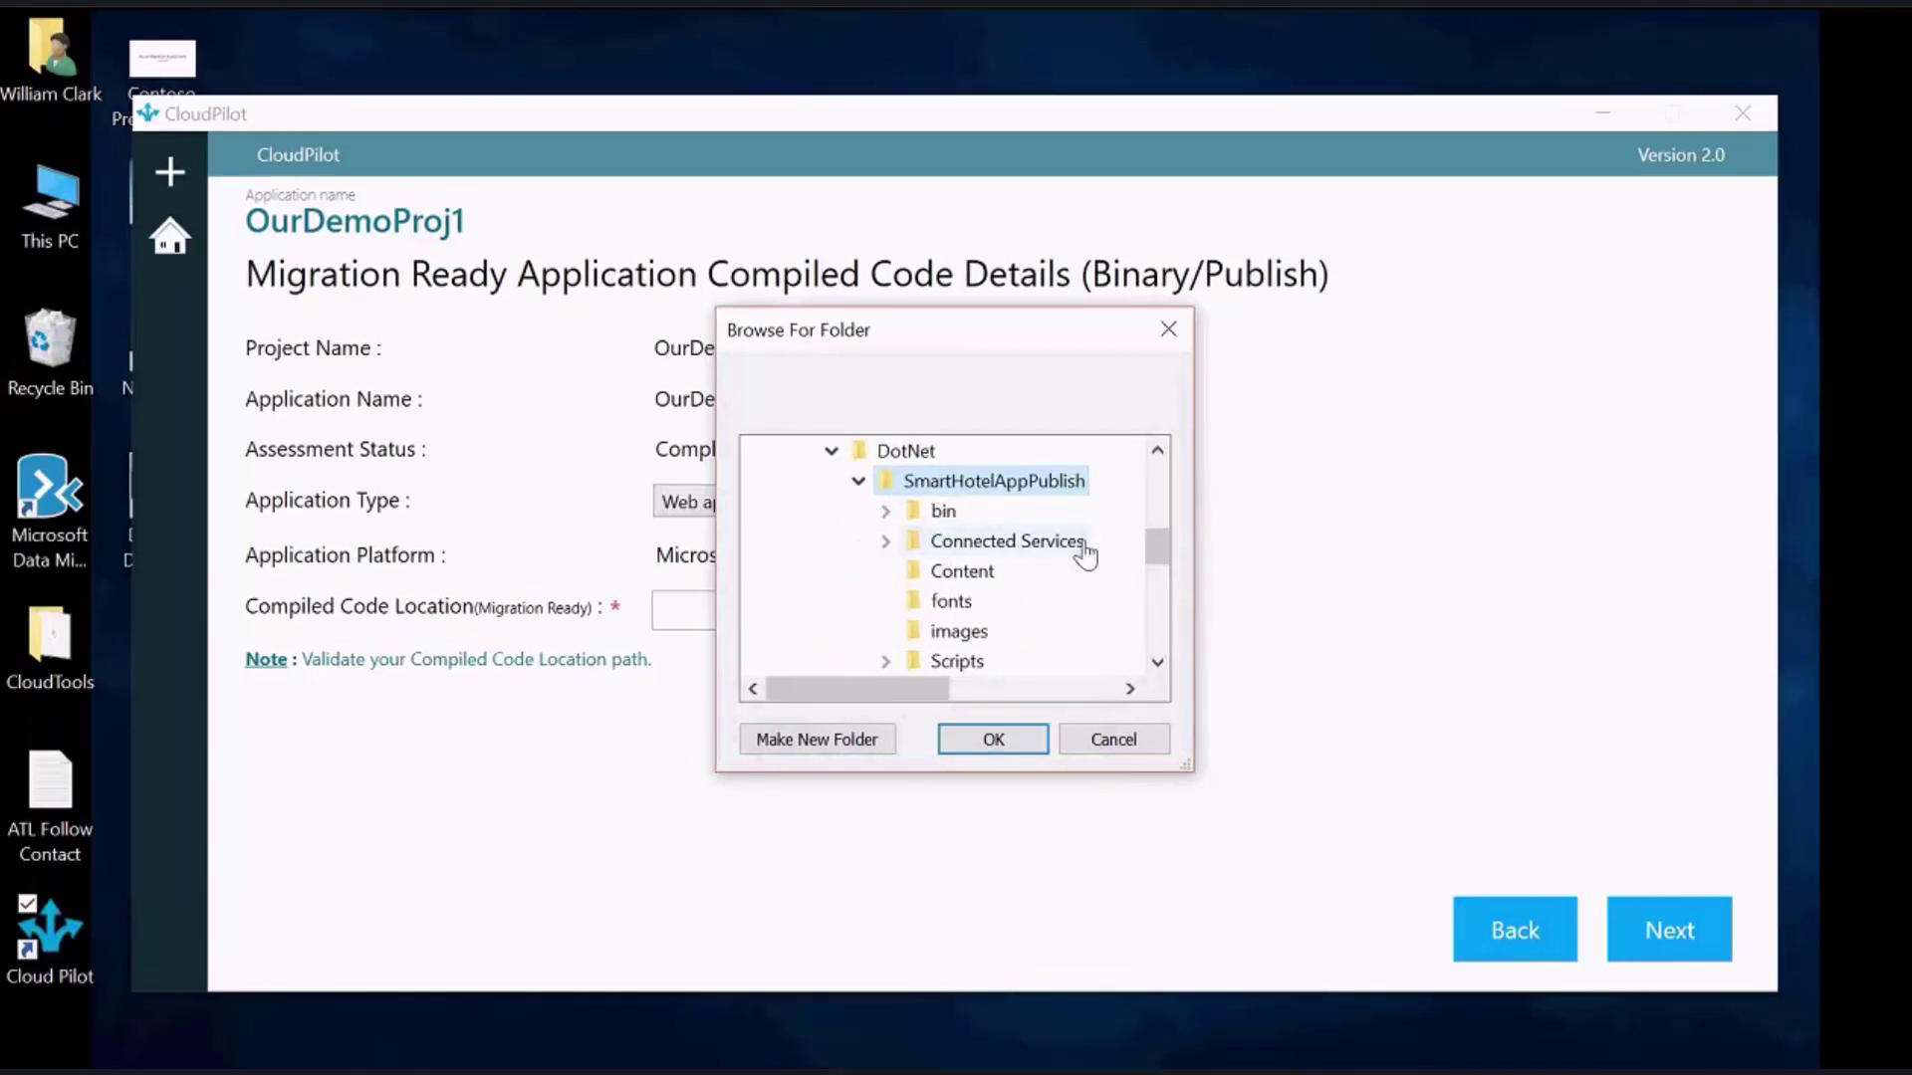
left_click(990, 734)
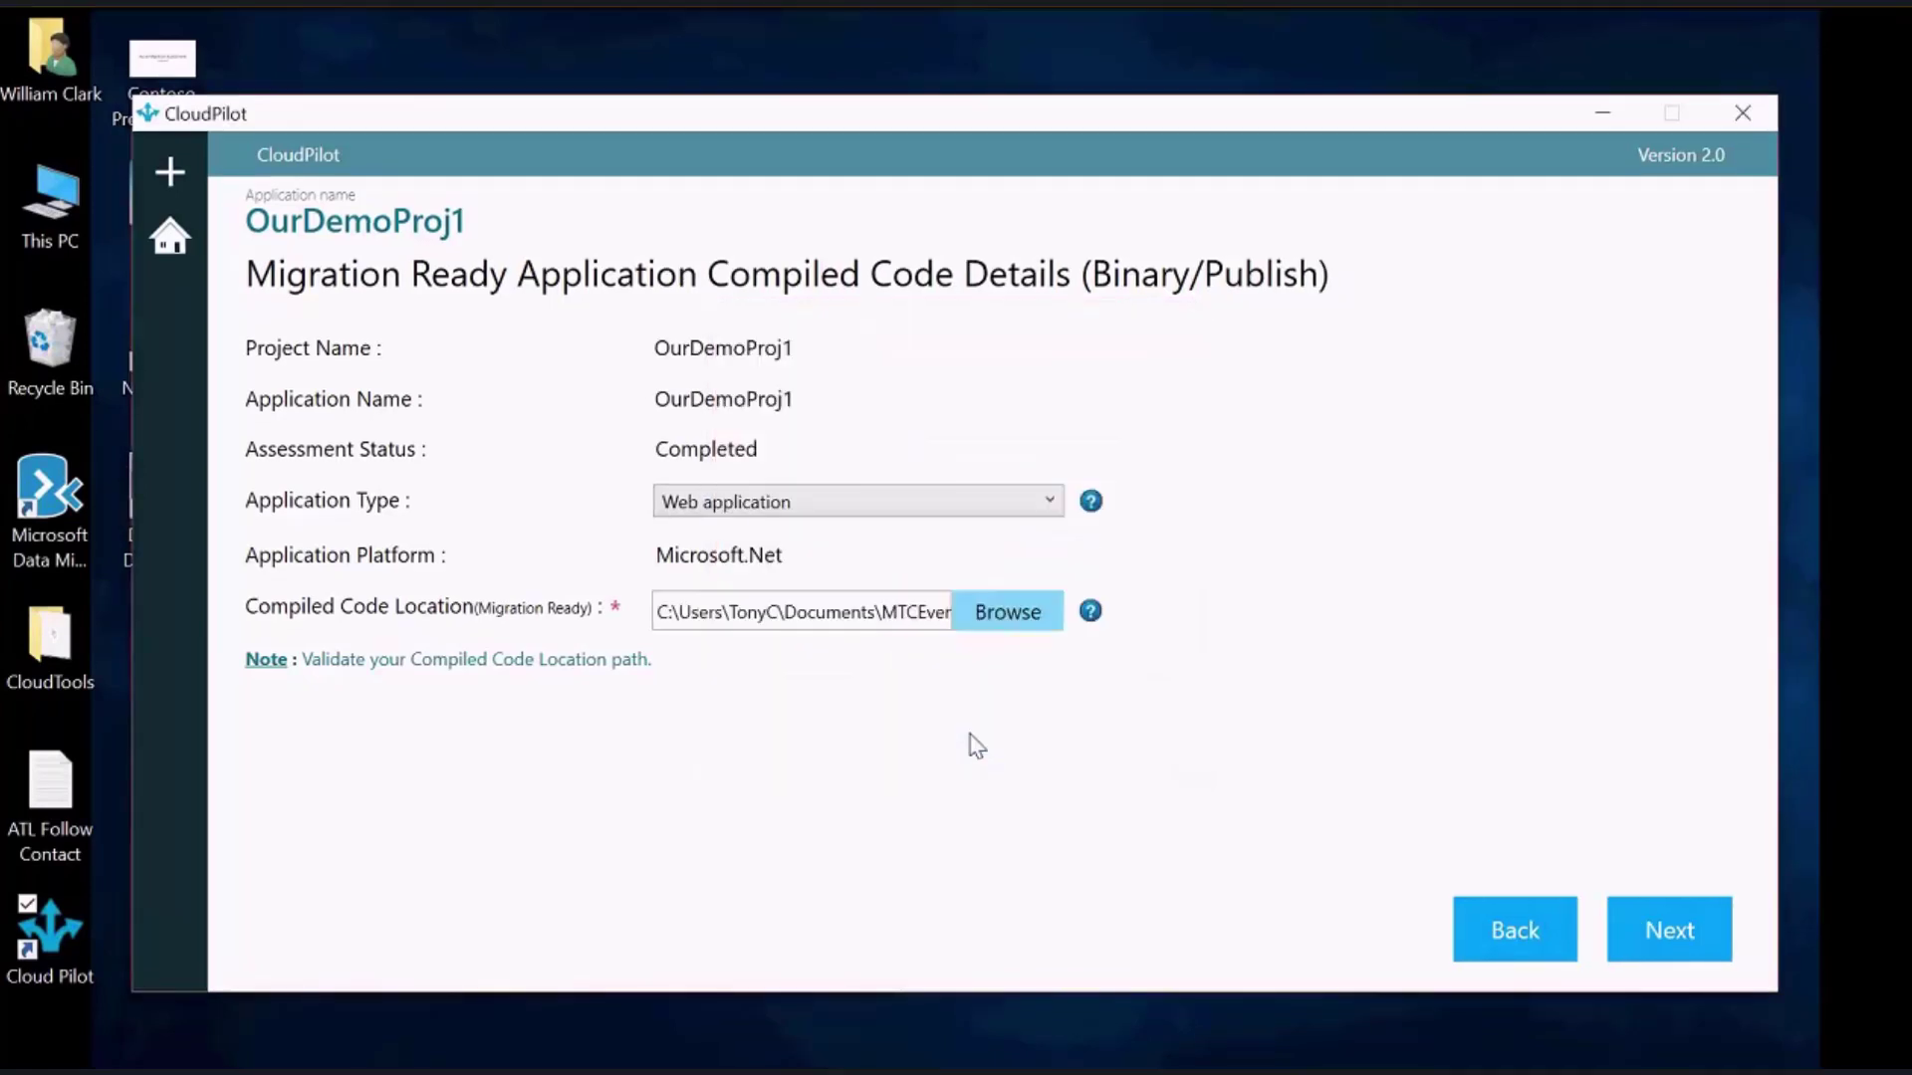
left_click(1640, 928)
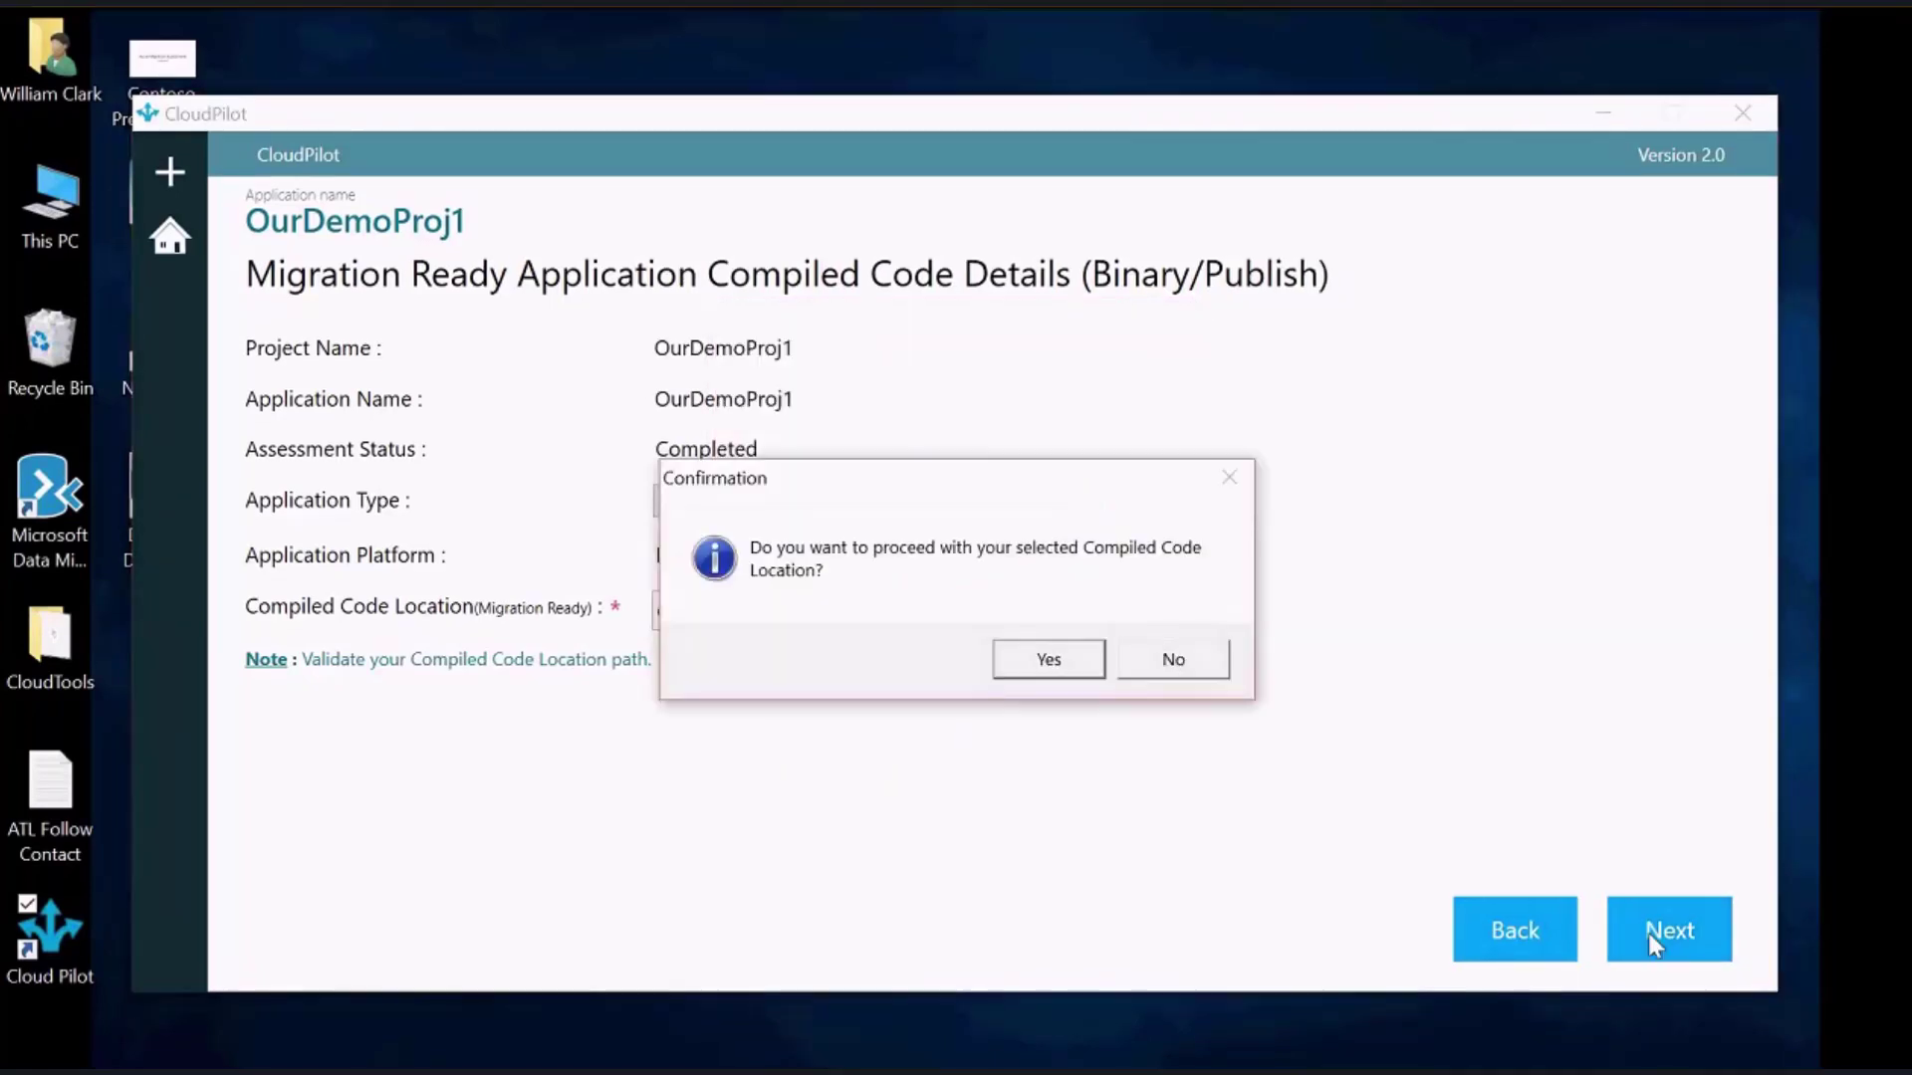
left_click(1048, 659)
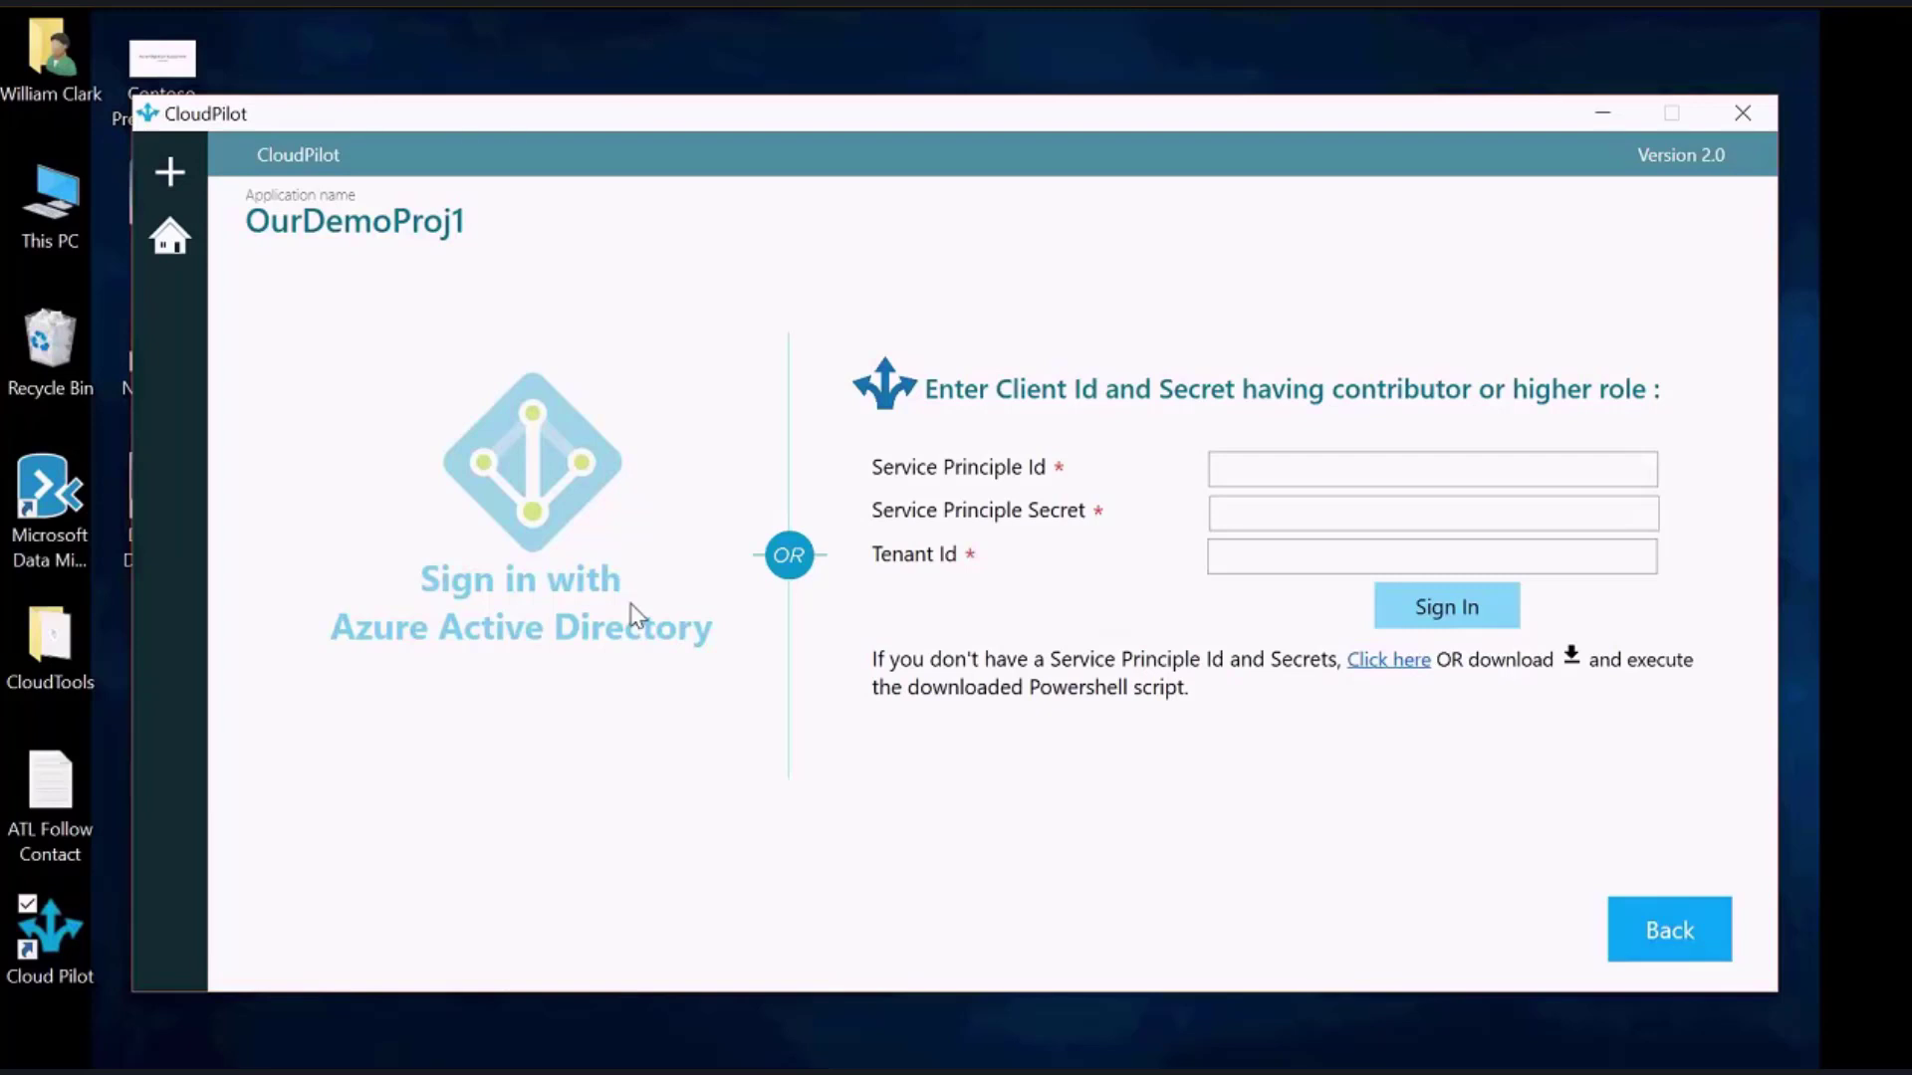
Paste the service principal Id, secret and Tenant Id, then sign in
left_click(1244, 476)
right_click(1290, 470)
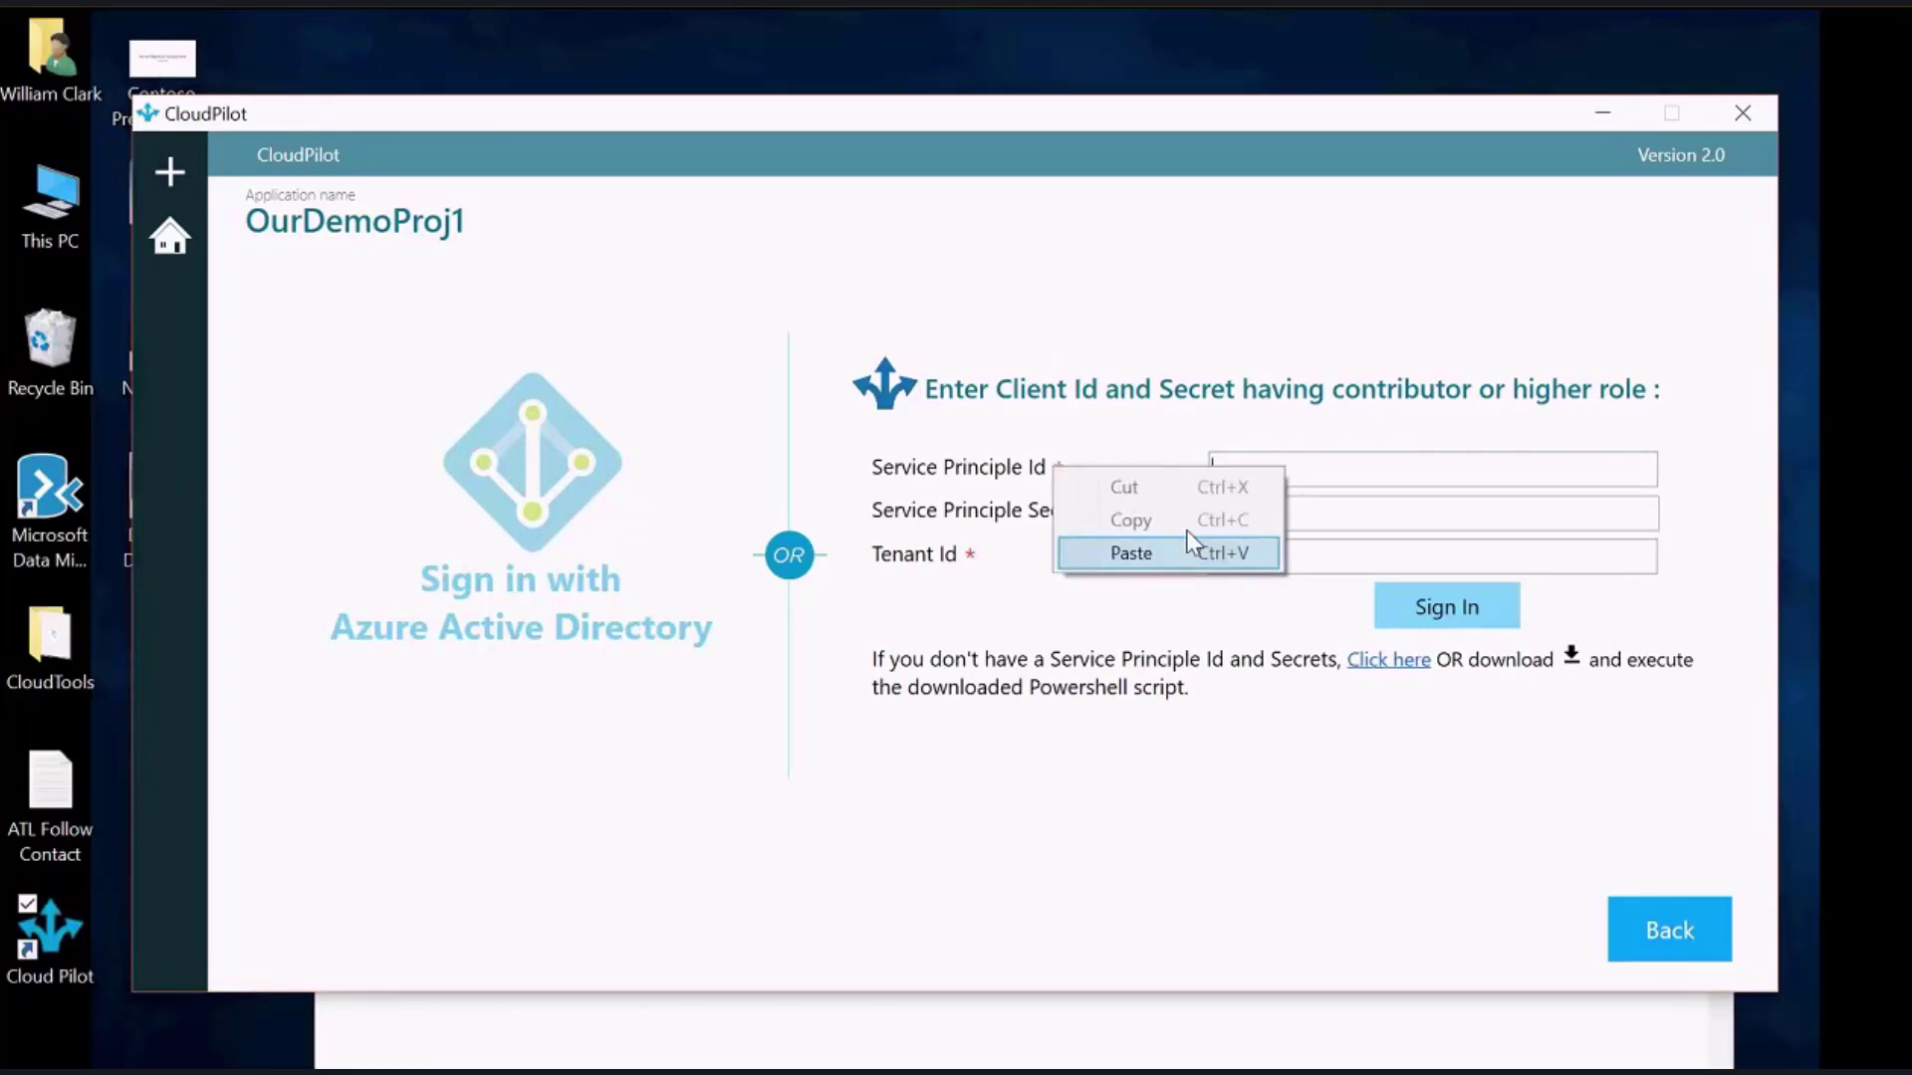
left_click(1131, 552)
right_click(1329, 515)
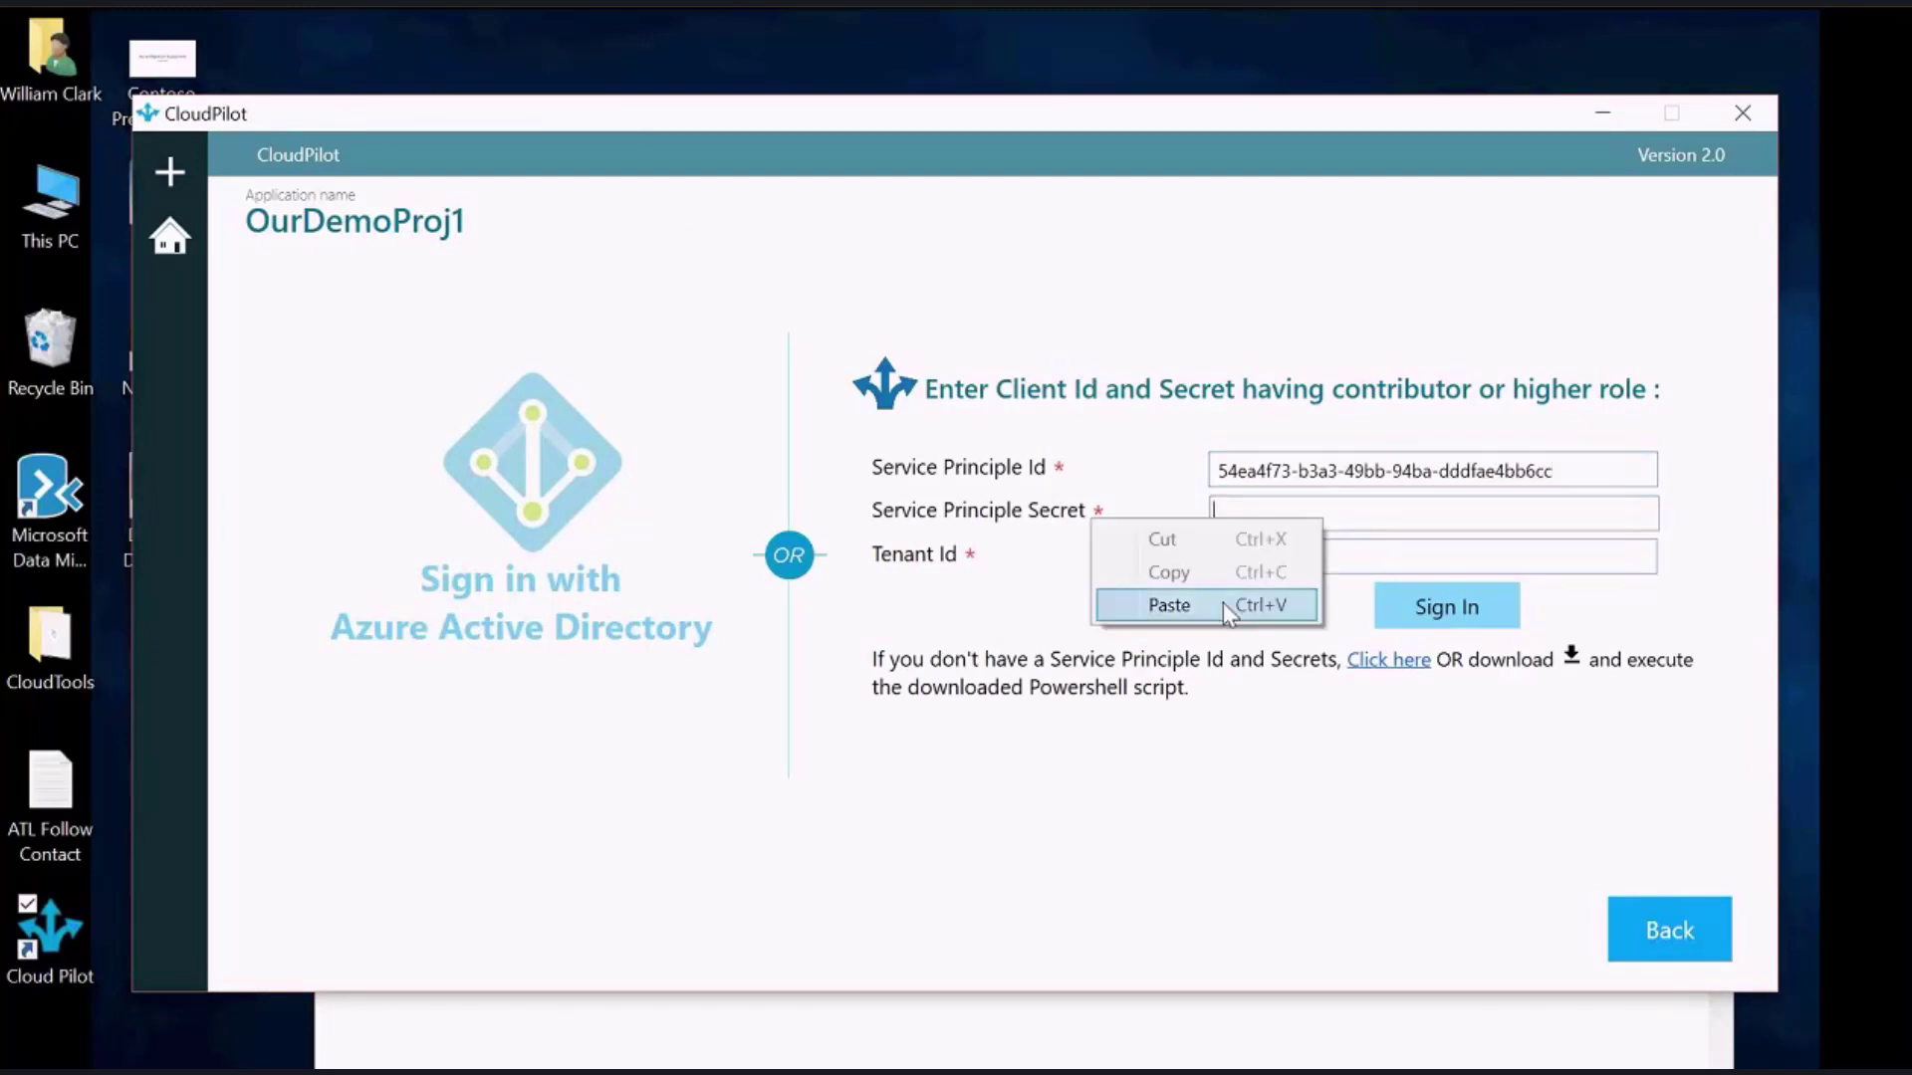
left_click(1271, 605)
right_click(1253, 556)
left_click(1095, 605)
left_click(1446, 607)
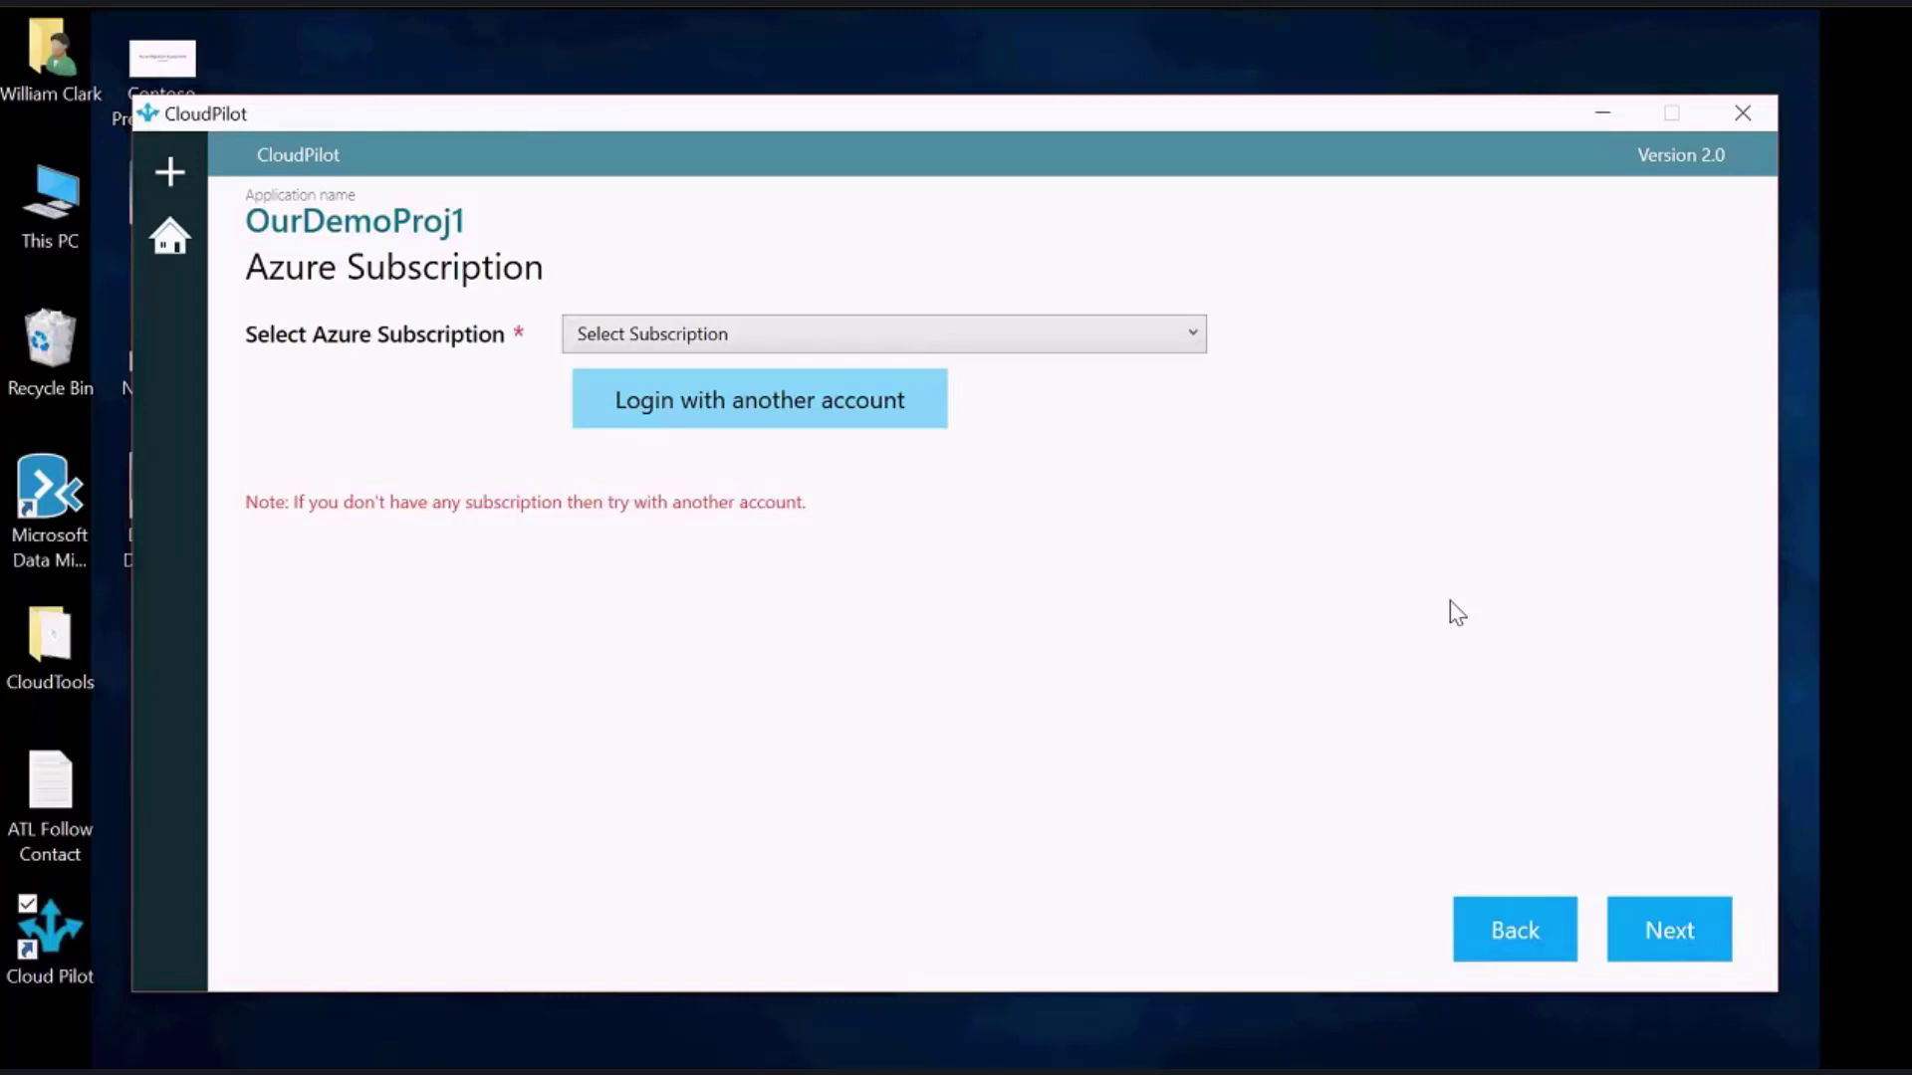
Select the Visual Studio Enterprise – MPN Azure subscription and continue
left_click(1200, 339)
left_click(989, 372)
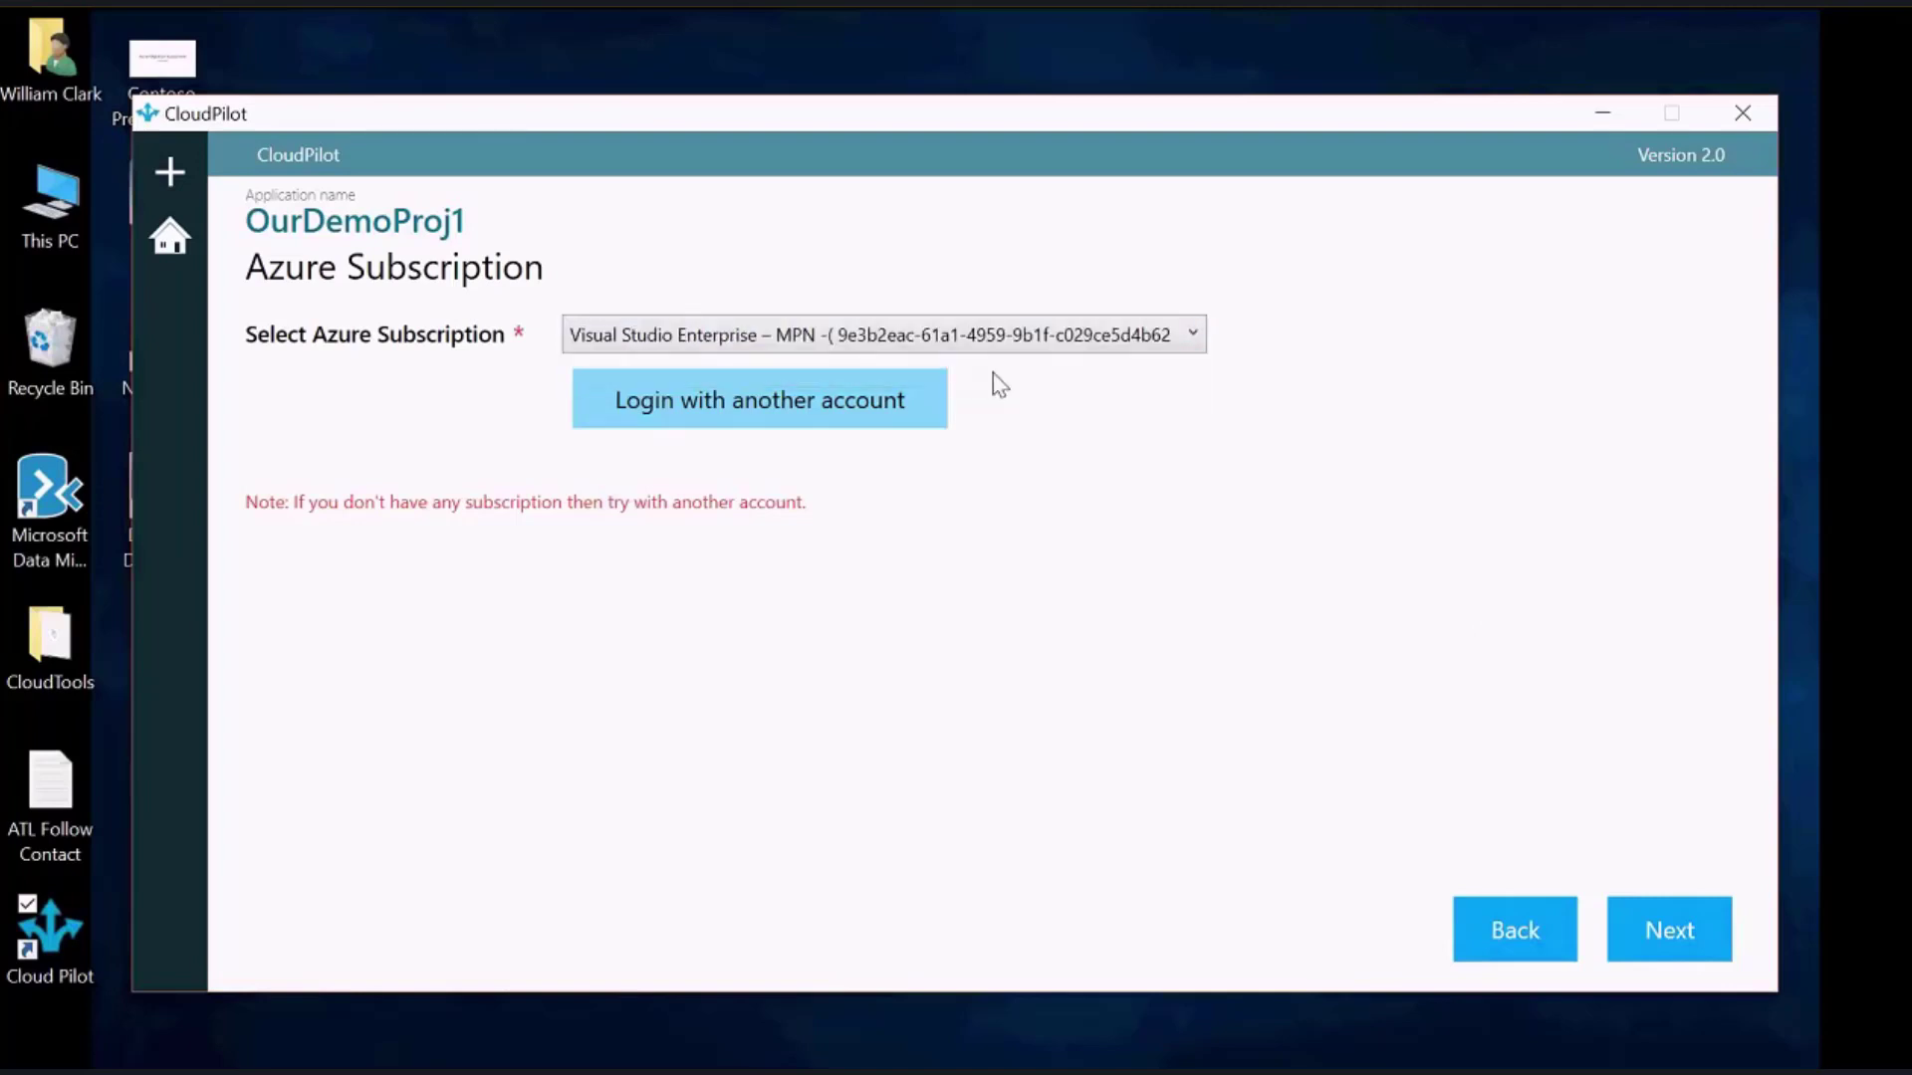
left_click(1672, 932)
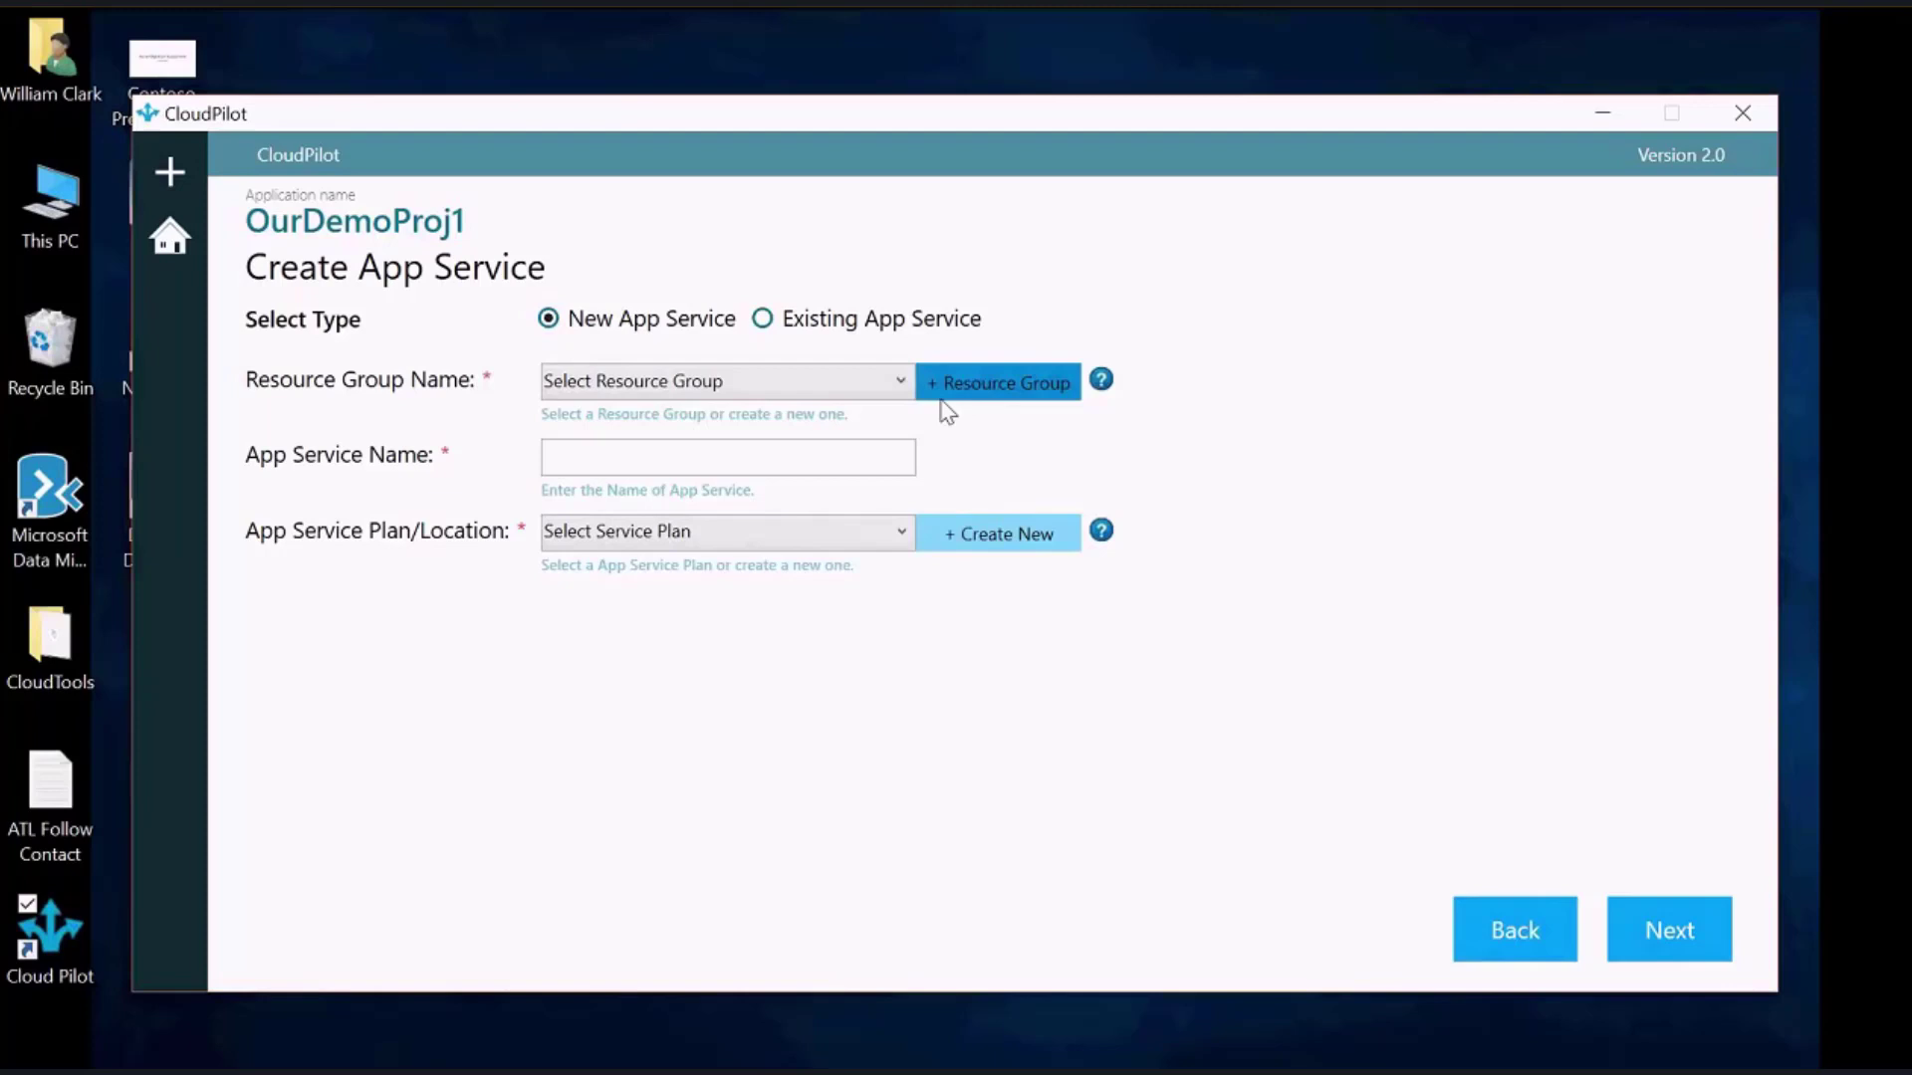
Create App Service 'ourdemoappsvc5' in resource group OurDemoRG on plan ourdemoappsp, acknowledging the success message
left_click(886, 382)
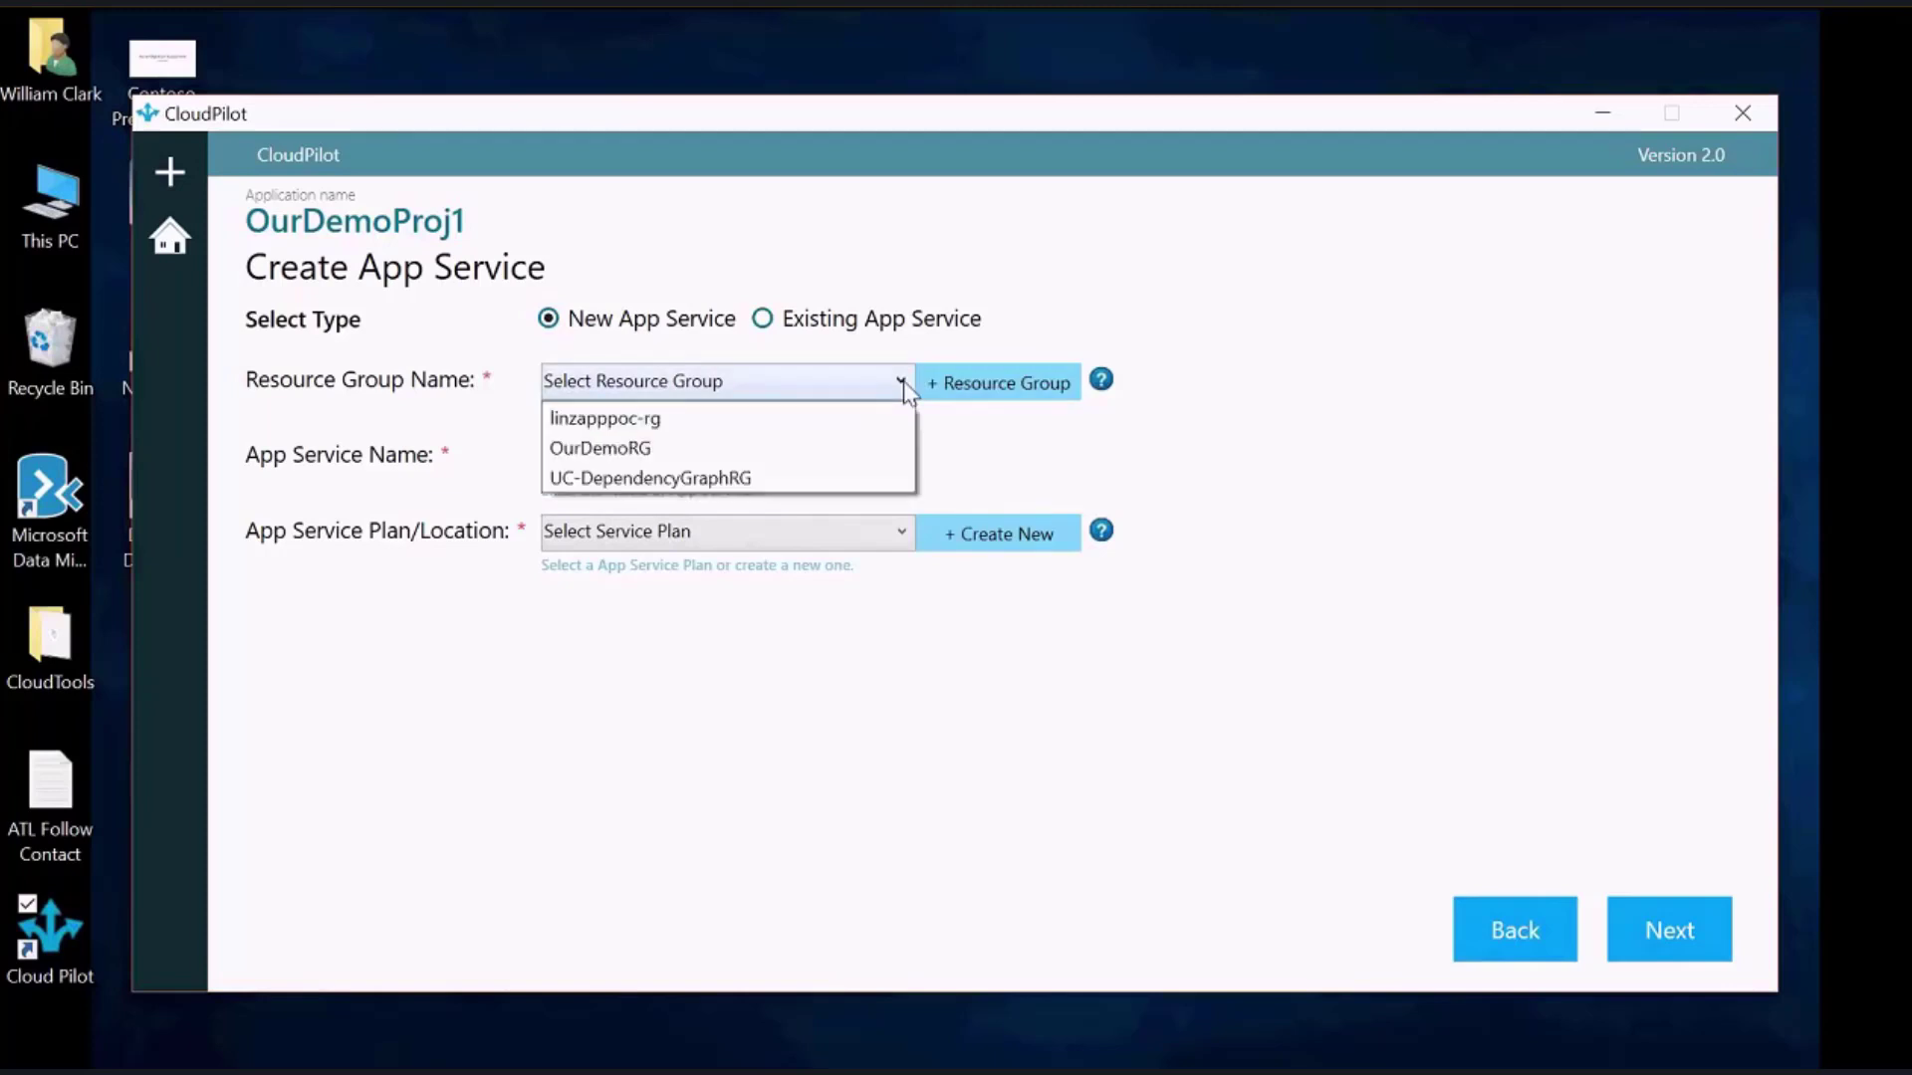
left_click(694, 456)
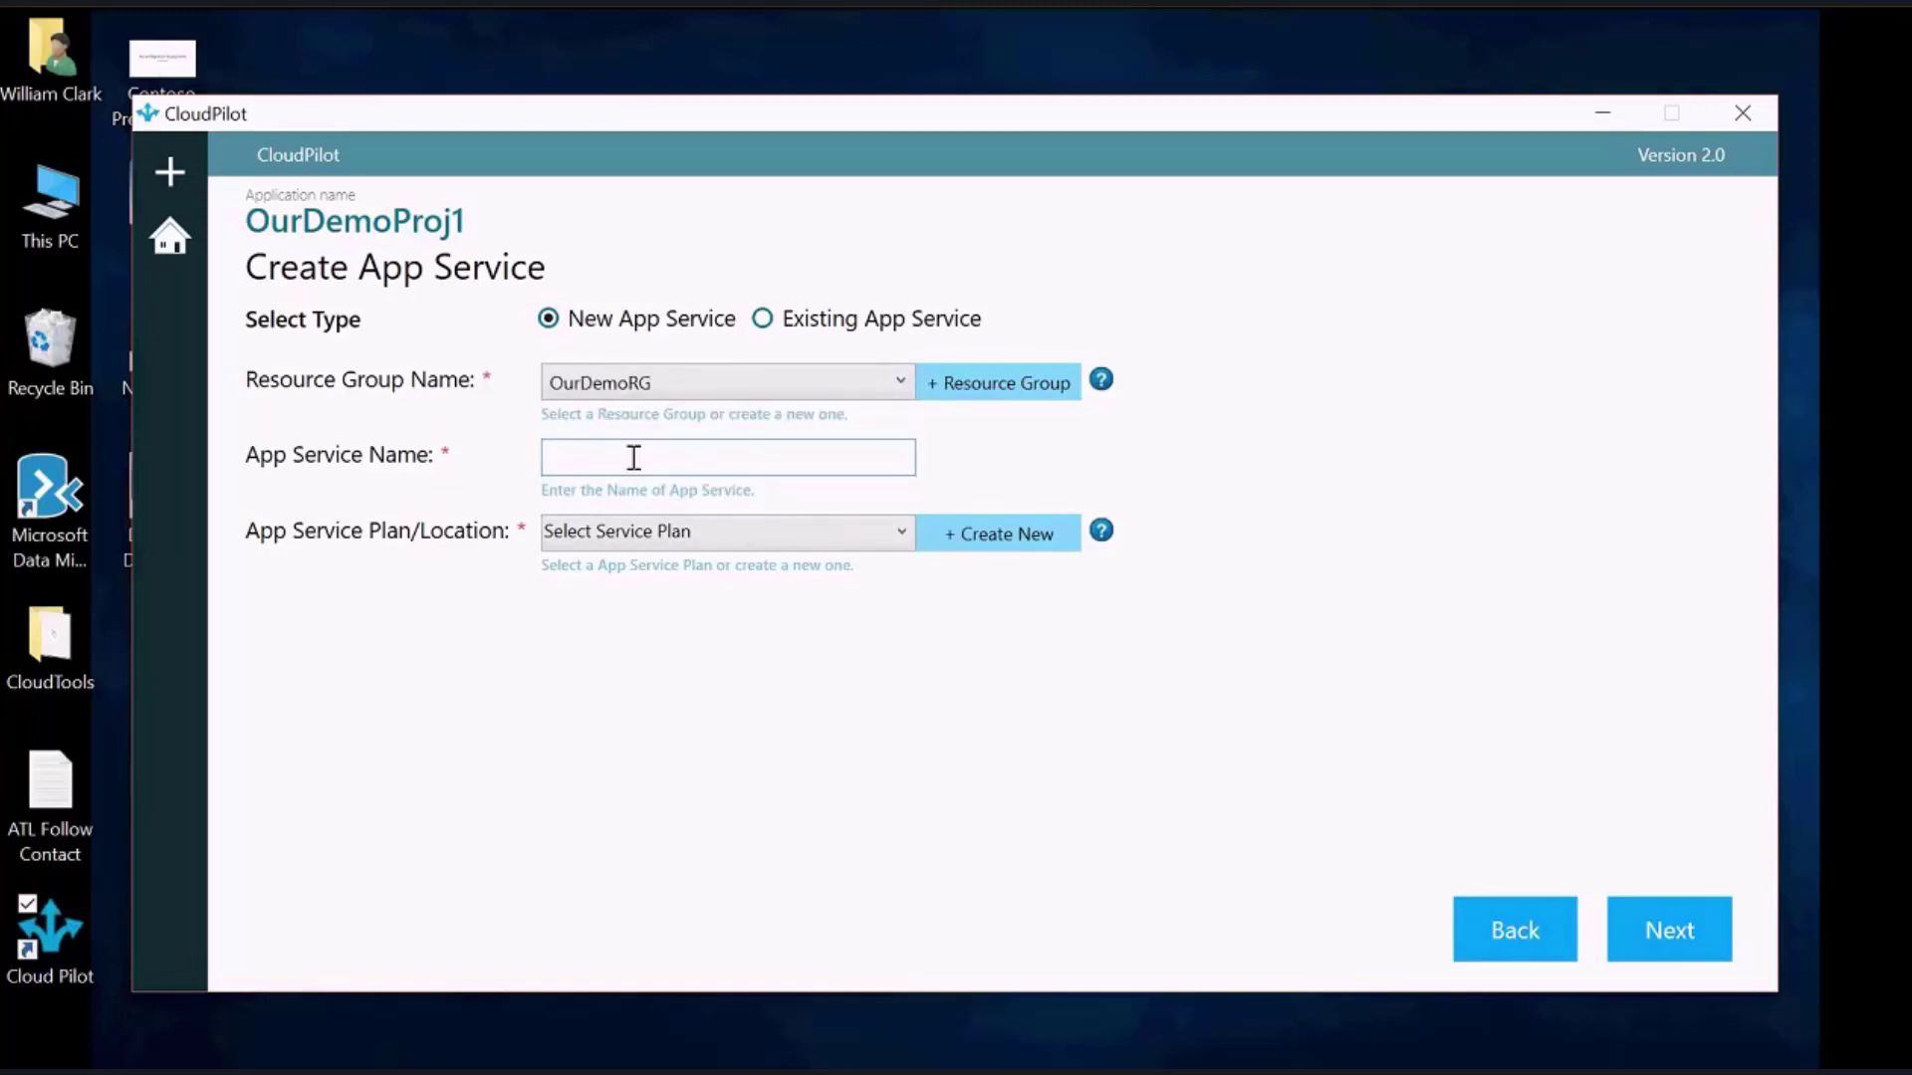
left_click(633, 457)
type("ourdemoappsvc5")
left_click(900, 531)
left_click(797, 570)
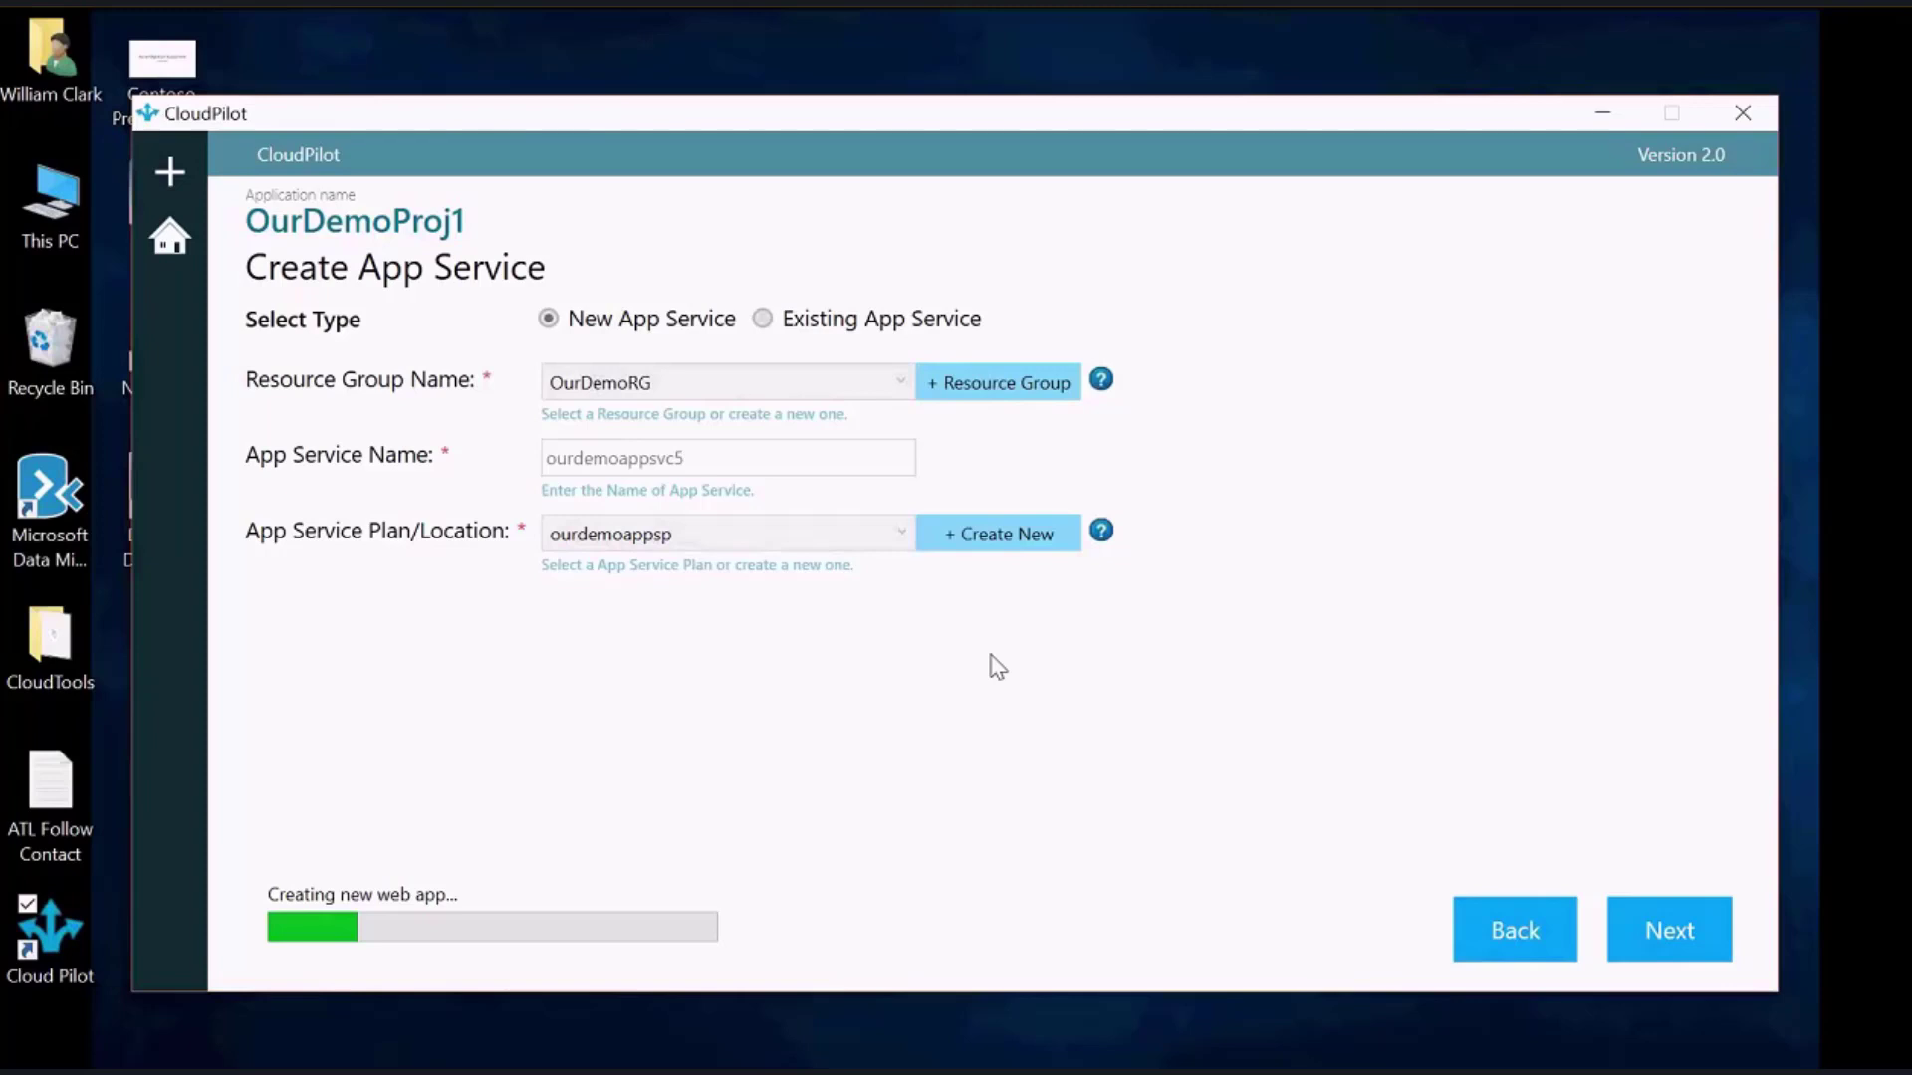
left_click(1068, 675)
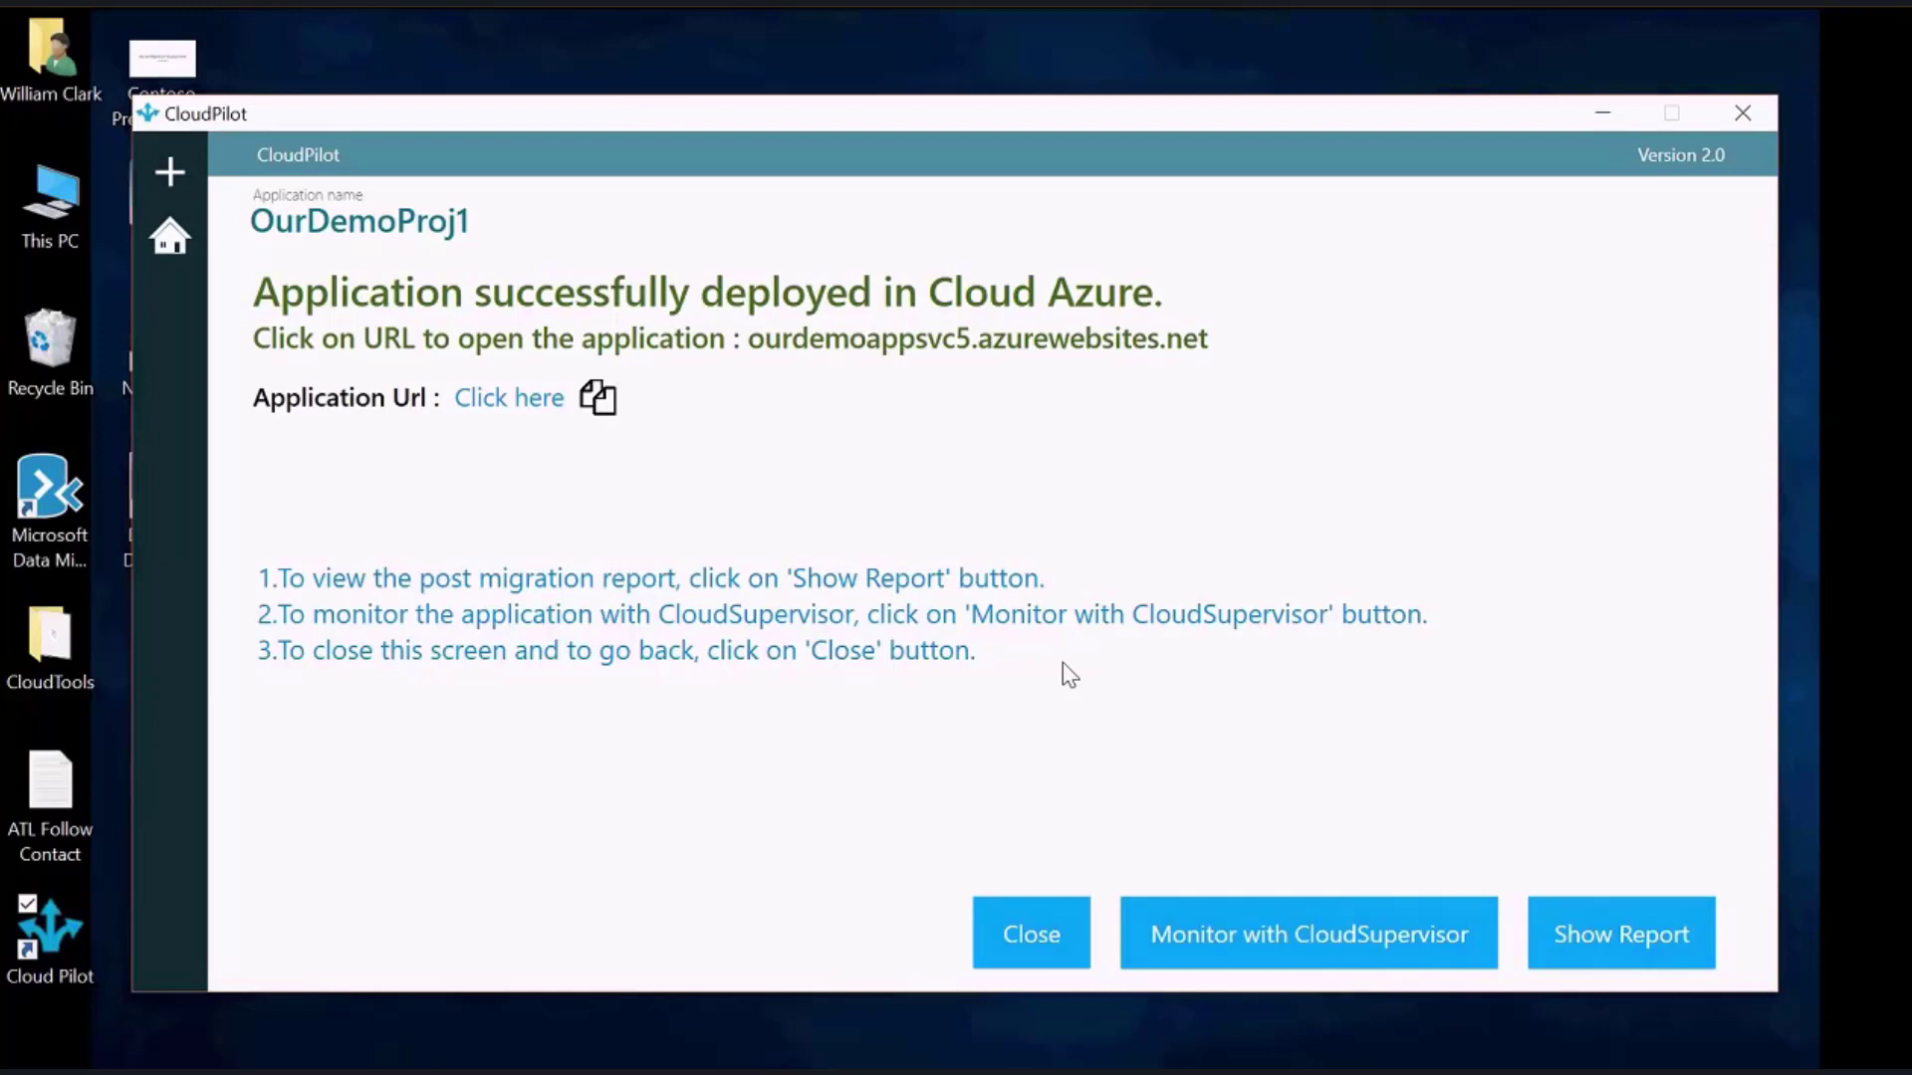
Open the deployed app's URL, ourdemoappsvc5.azurewebsites.net, in the browser
left_click(491, 400)
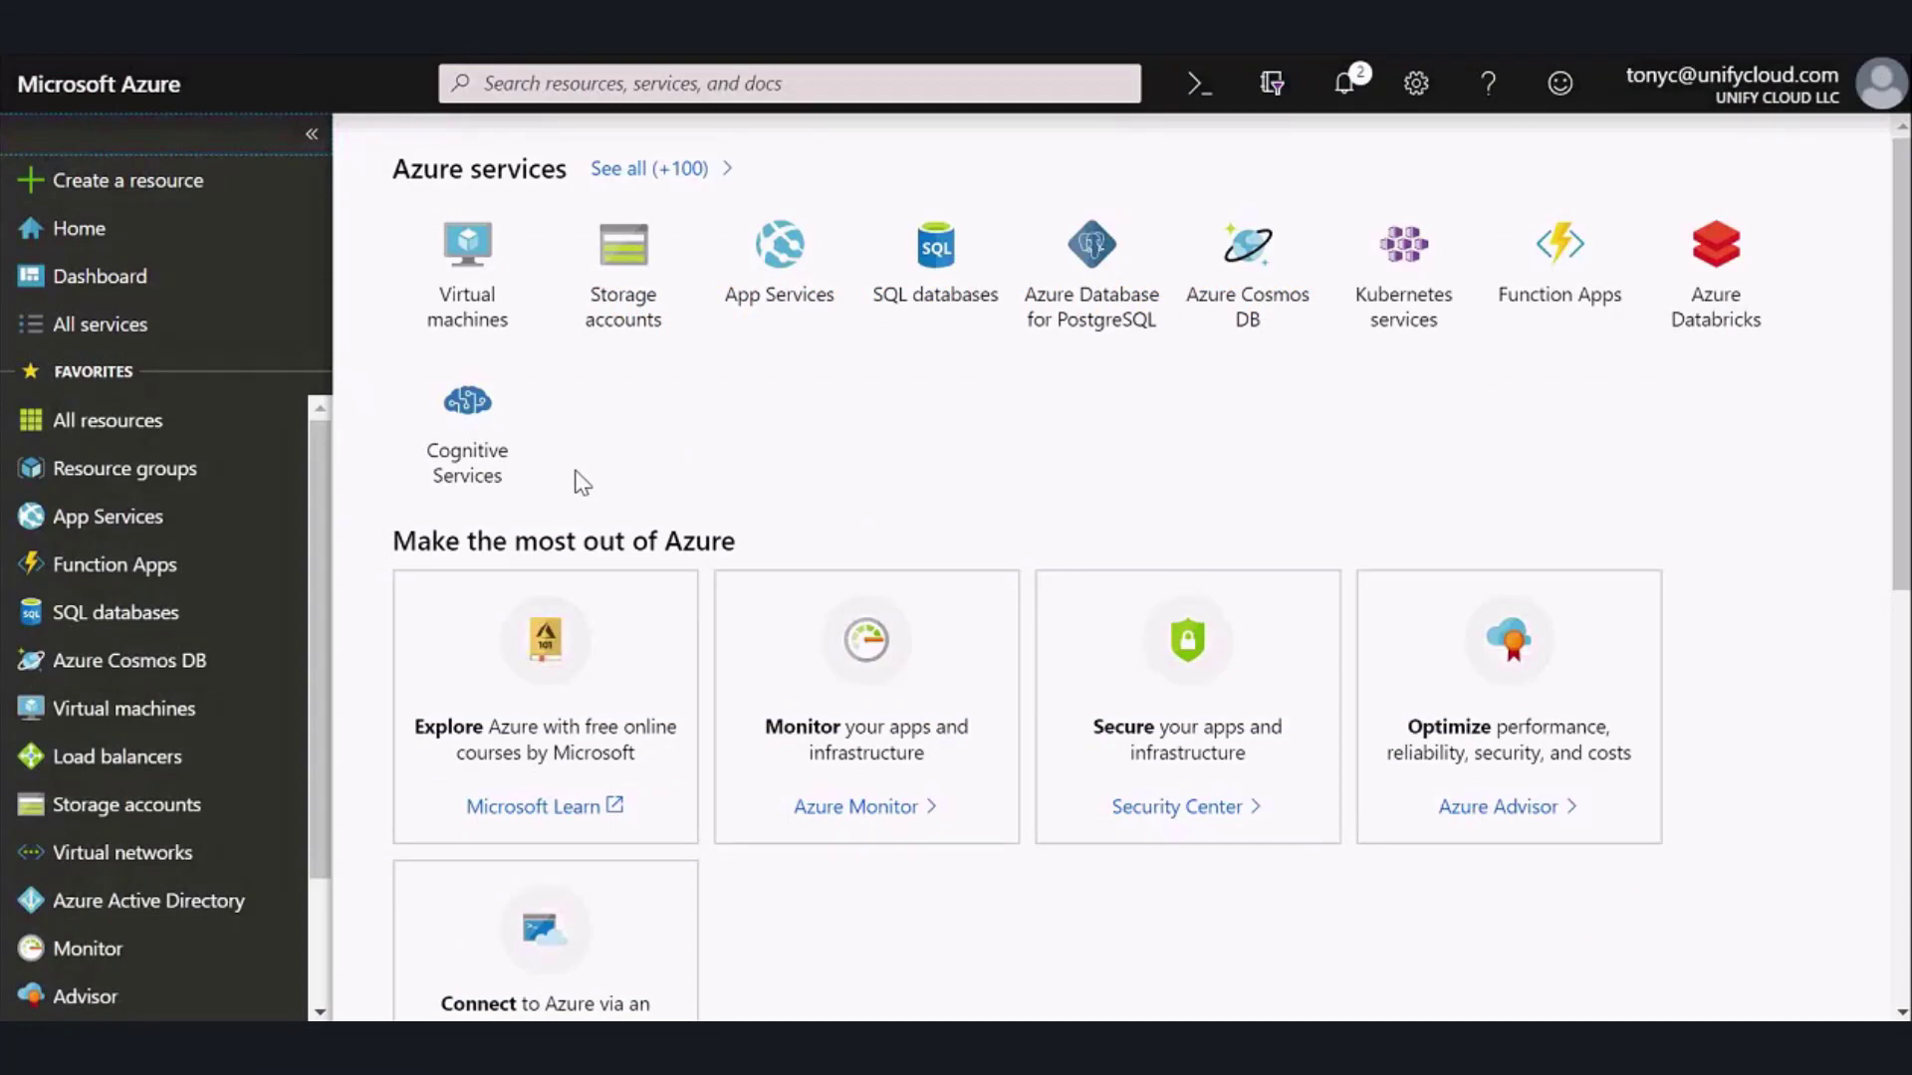
Show All resources and scroll to find App Service ourdemoappsvc5 in OurDemoRG, West US
left_click(80, 423)
scroll(811, 625, "down", 1)
left_click_drag(625, 854, 428, 859)
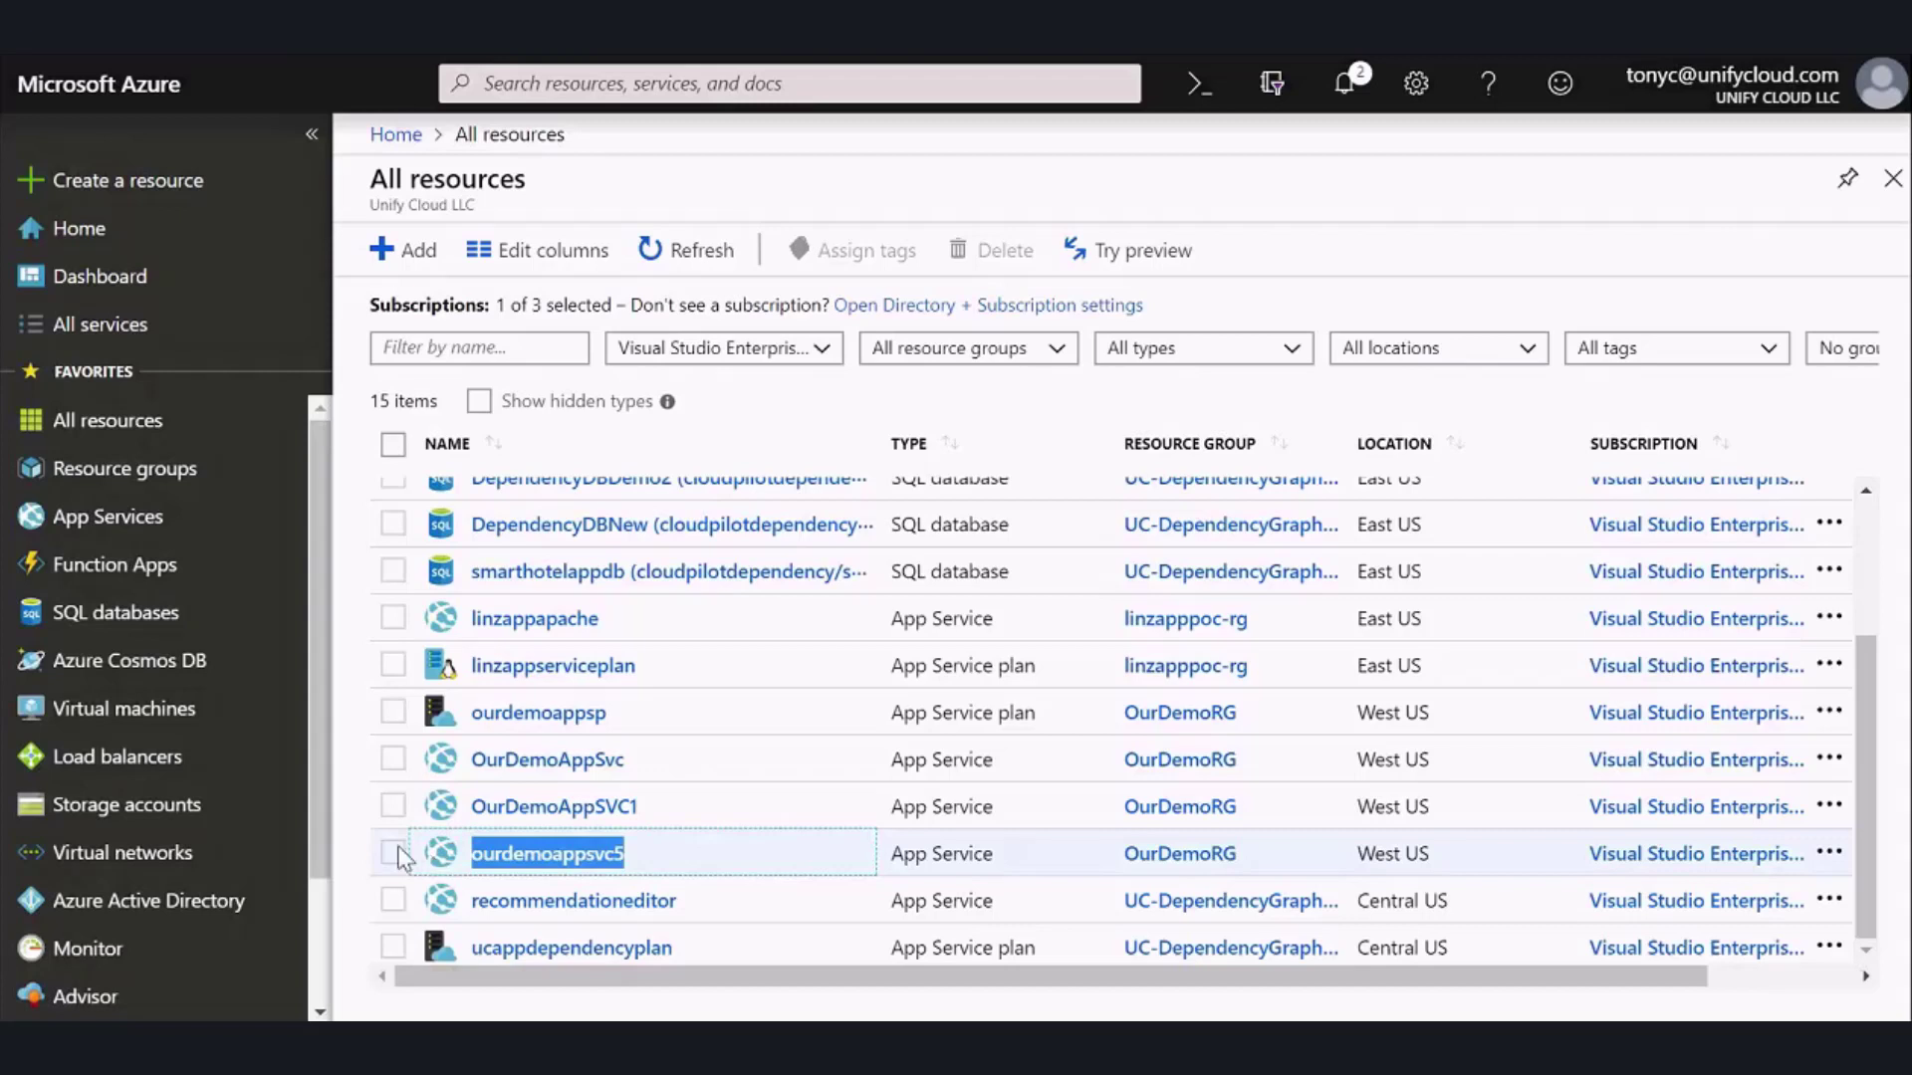